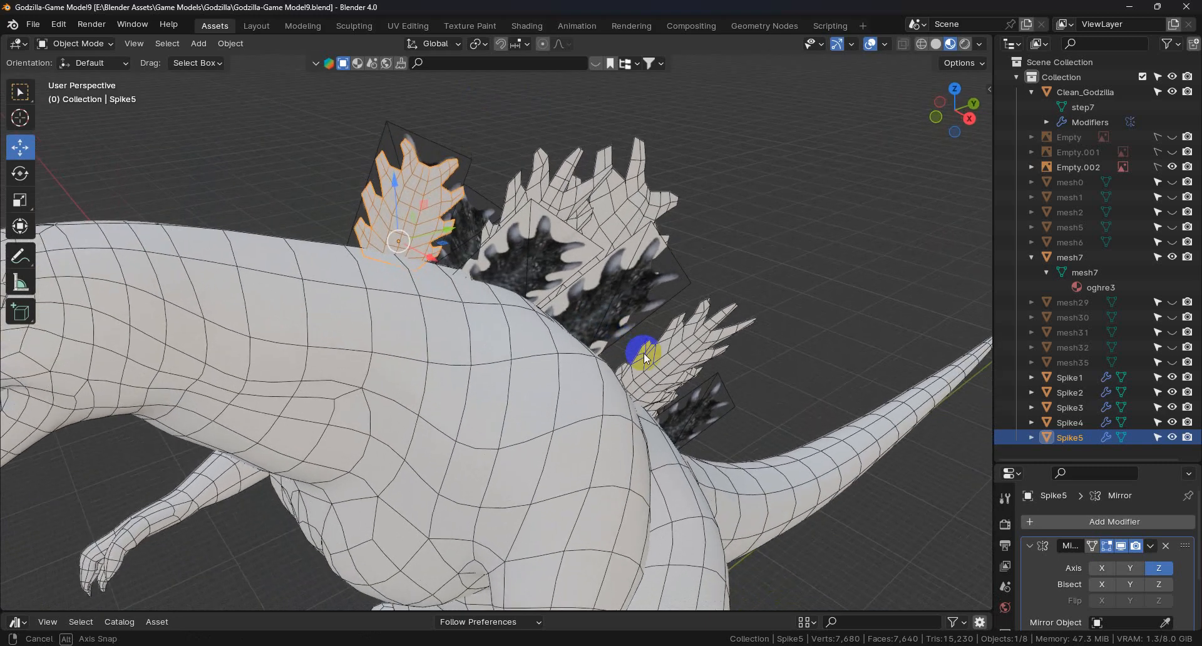
Step: Duplicate Spike5 and place the copy over the adjacent dark reference spike, about 4.8 m along Y and -2.3 m along Z
middle_click_drag(532, 209, 572, 333)
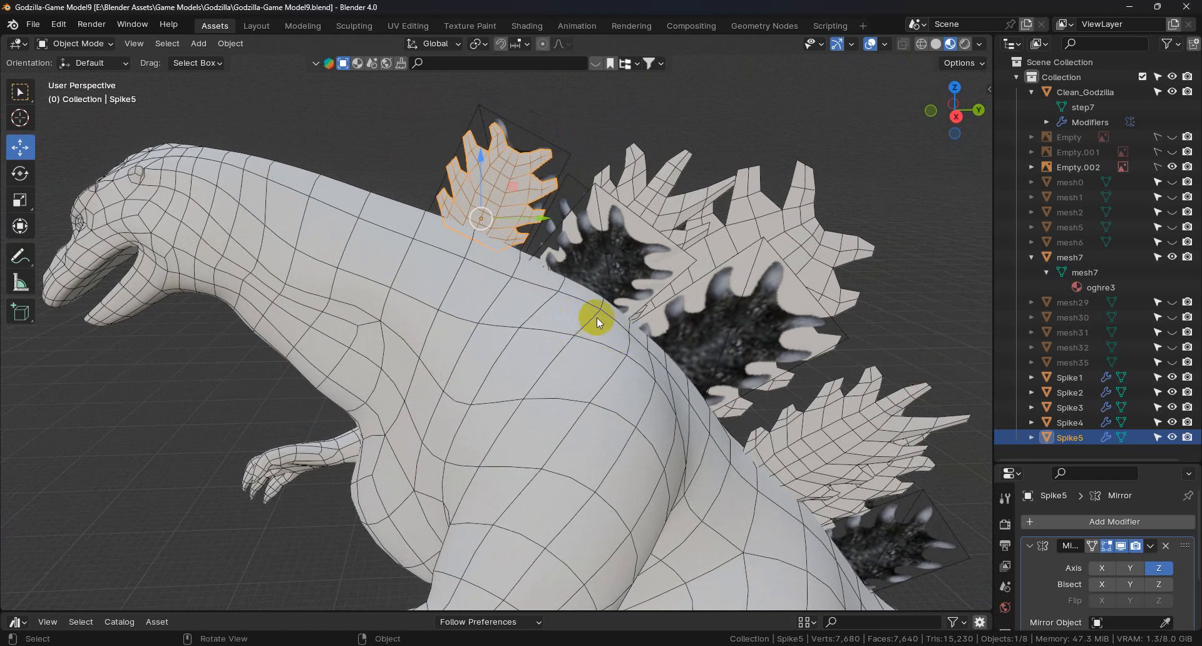
middle_click_drag(635, 360, 605, 419, "shift")
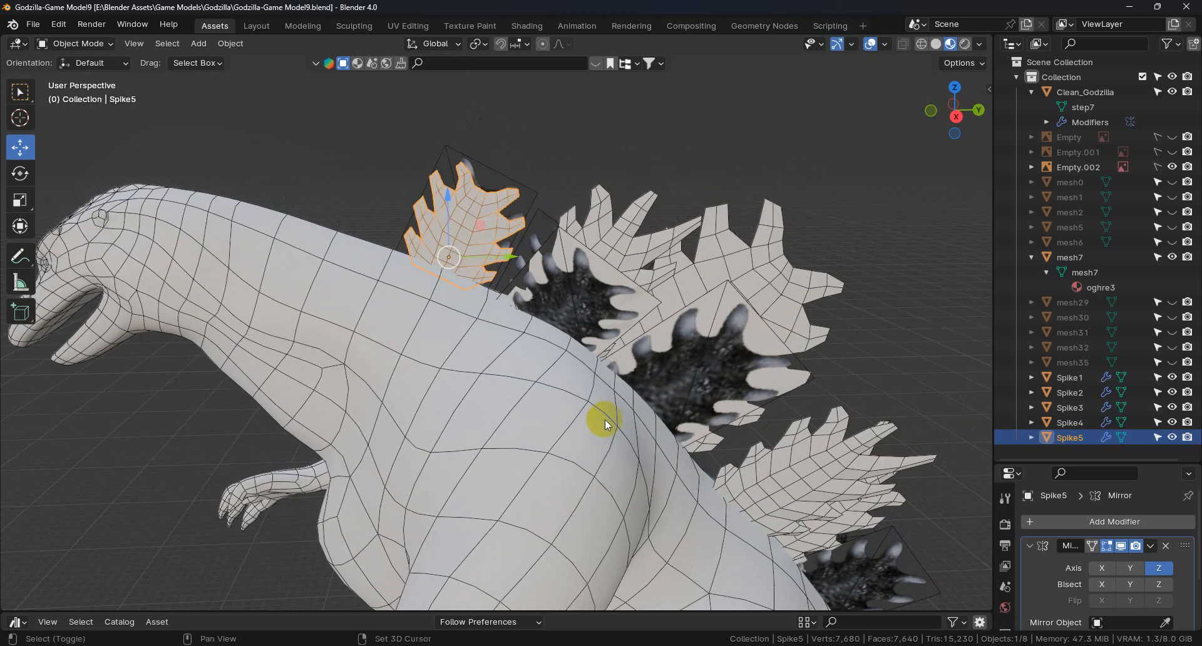
left_click(955, 118)
scroll(667, 348, "up", 2)
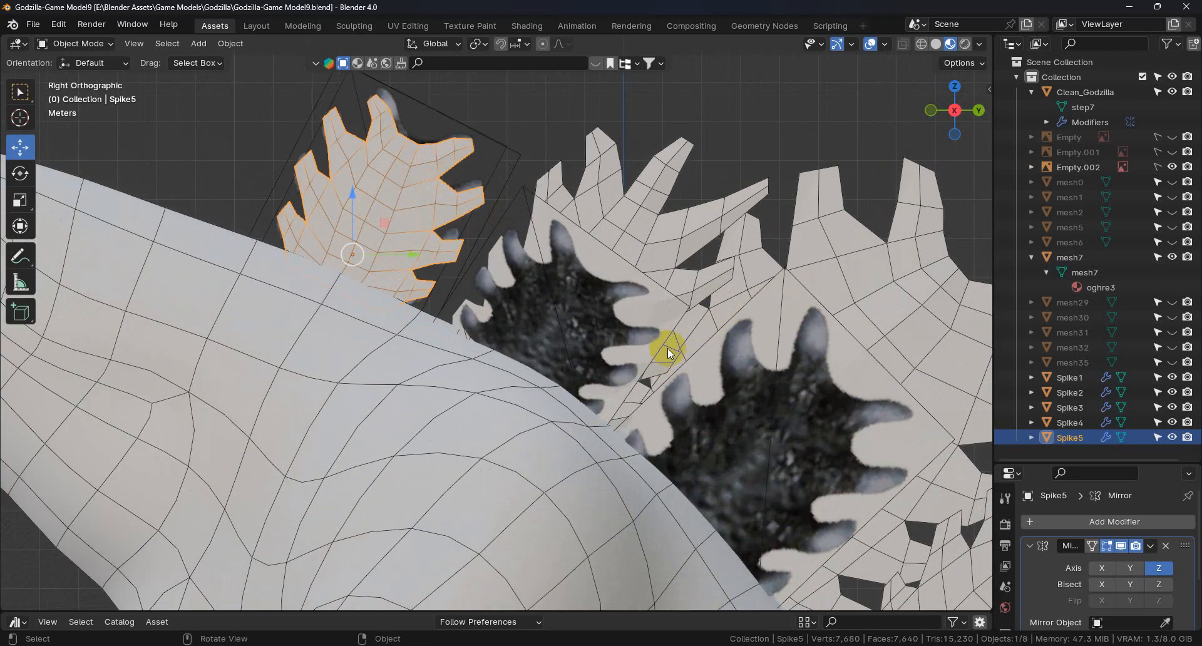
scroll(667, 349, "down", 3)
middle_click_drag(671, 362, 605, 337, "shift")
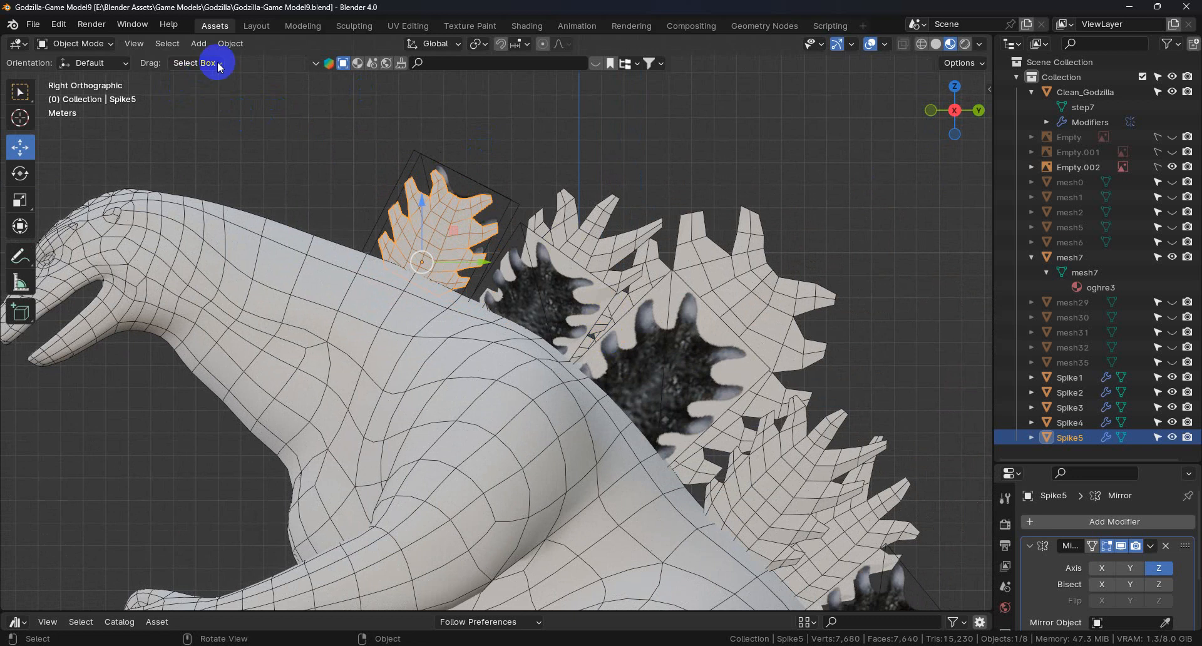
left_click(231, 44)
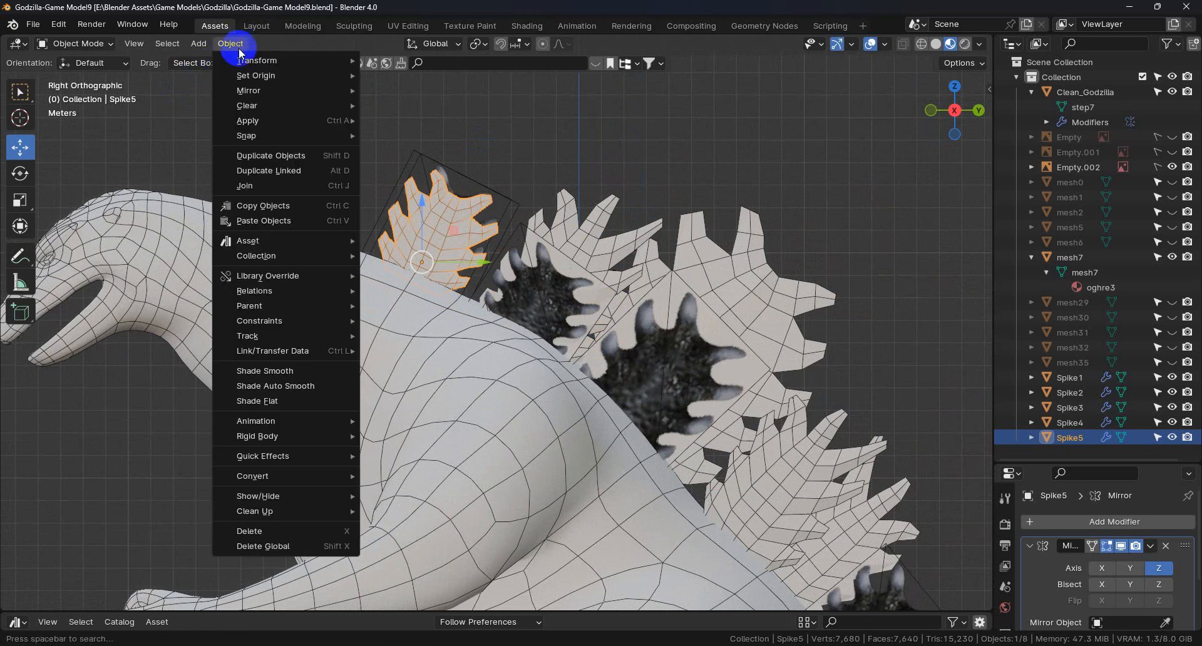
left_click(273, 156)
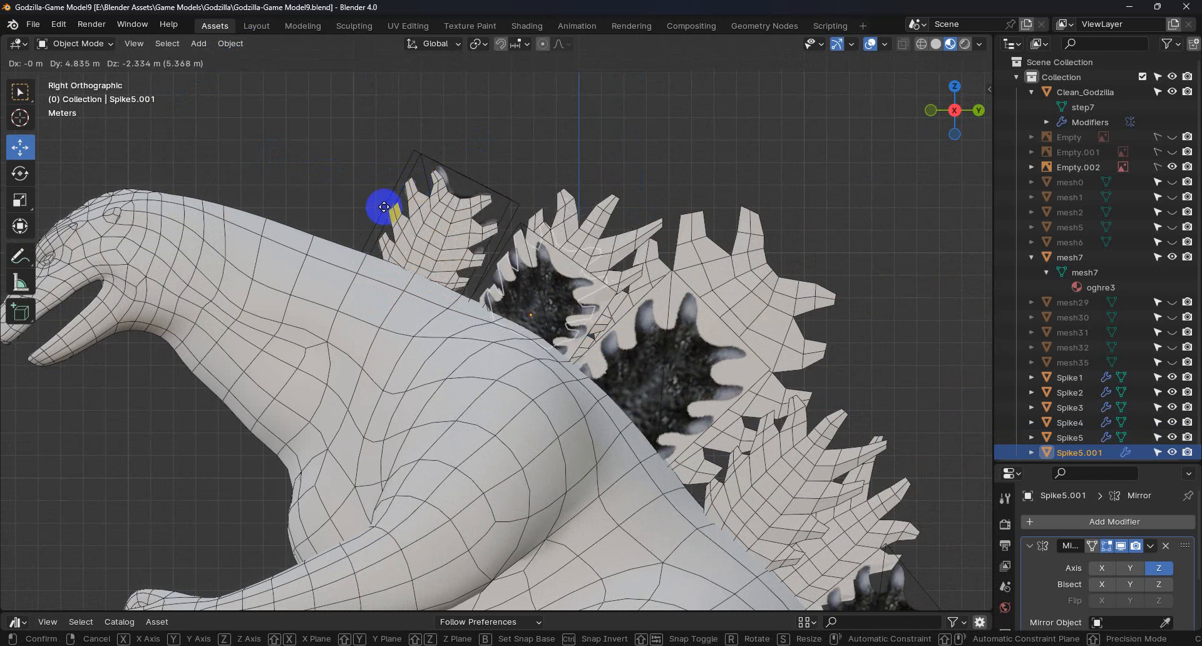
left_click(383, 207)
Step: Shift the copied spike along X from the back's centerline onto the smaller side reference spike
middle_click_drag(681, 274, 677, 219)
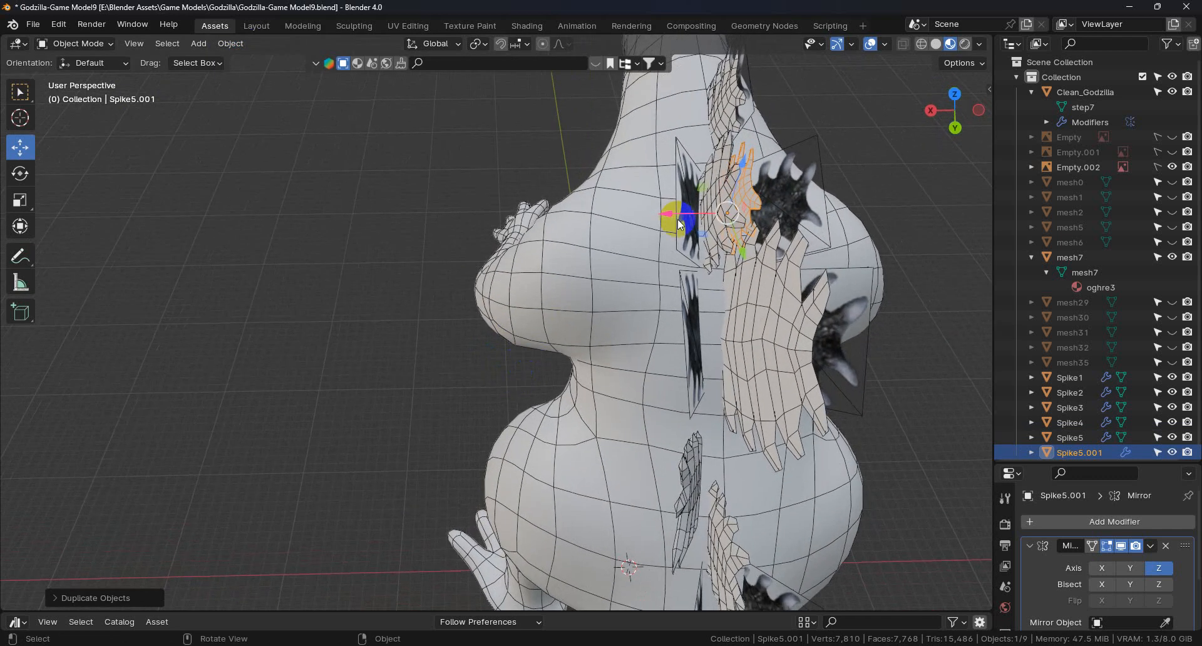
left_click(953, 96)
middle_click_drag(549, 248, 704, 208, "shift")
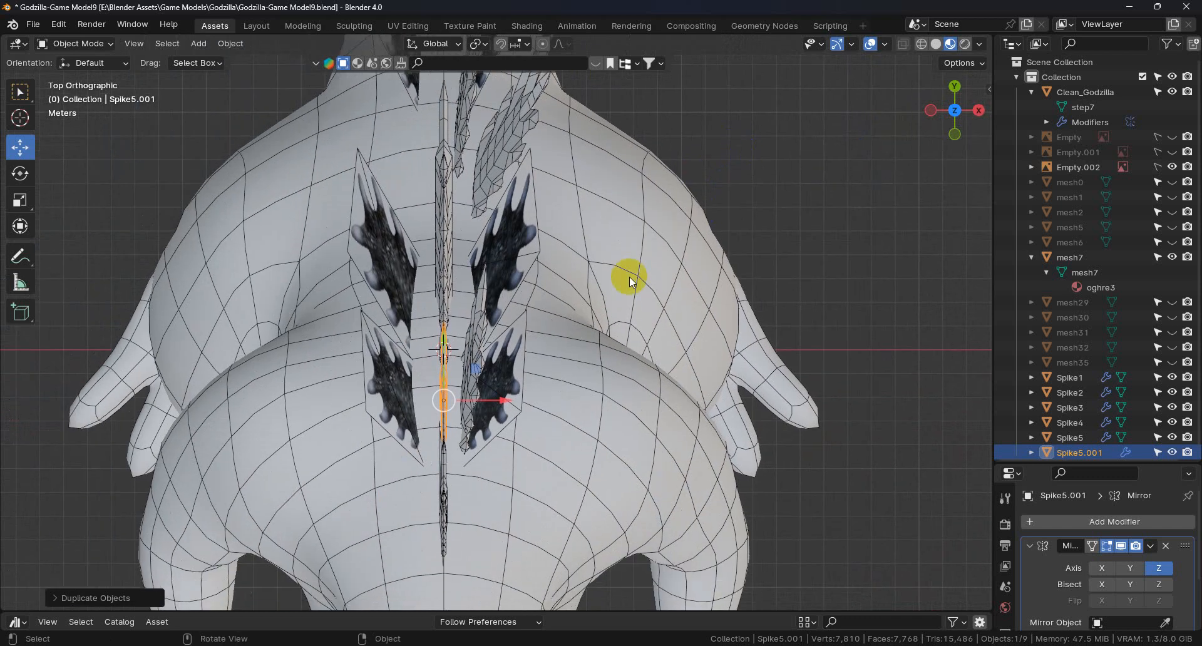
left_click_drag(506, 403, 563, 410)
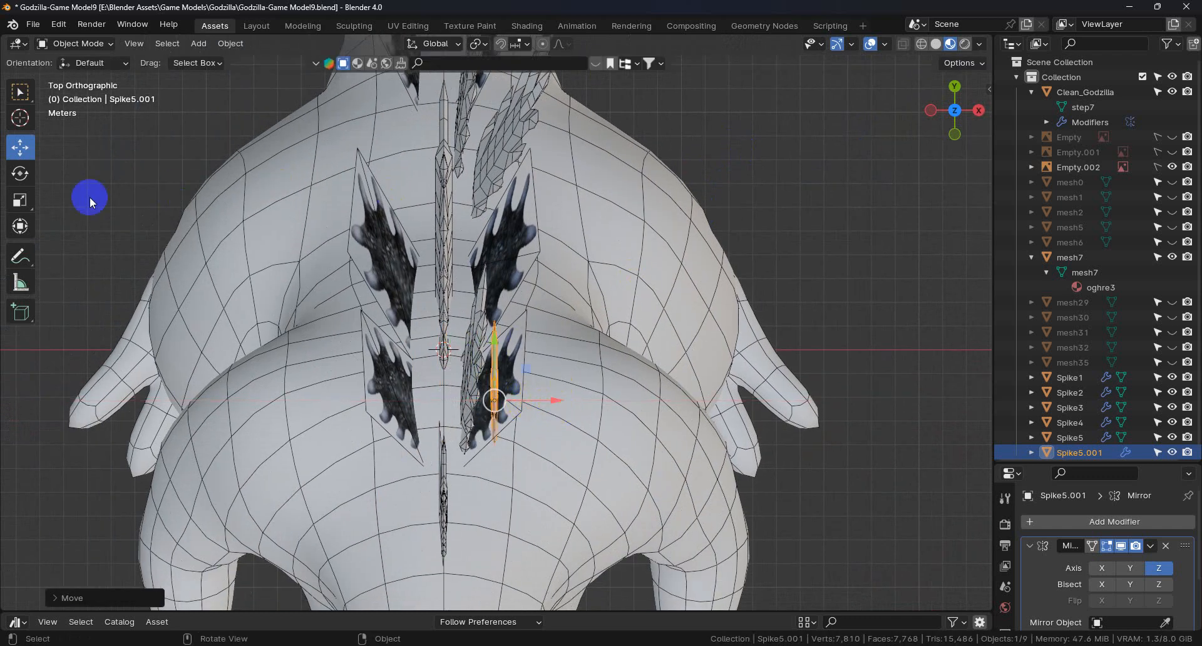
Step: Rotate the copied spike slightly about Z and tilt it outward to follow the side reference spike's lean
left_click(20, 173)
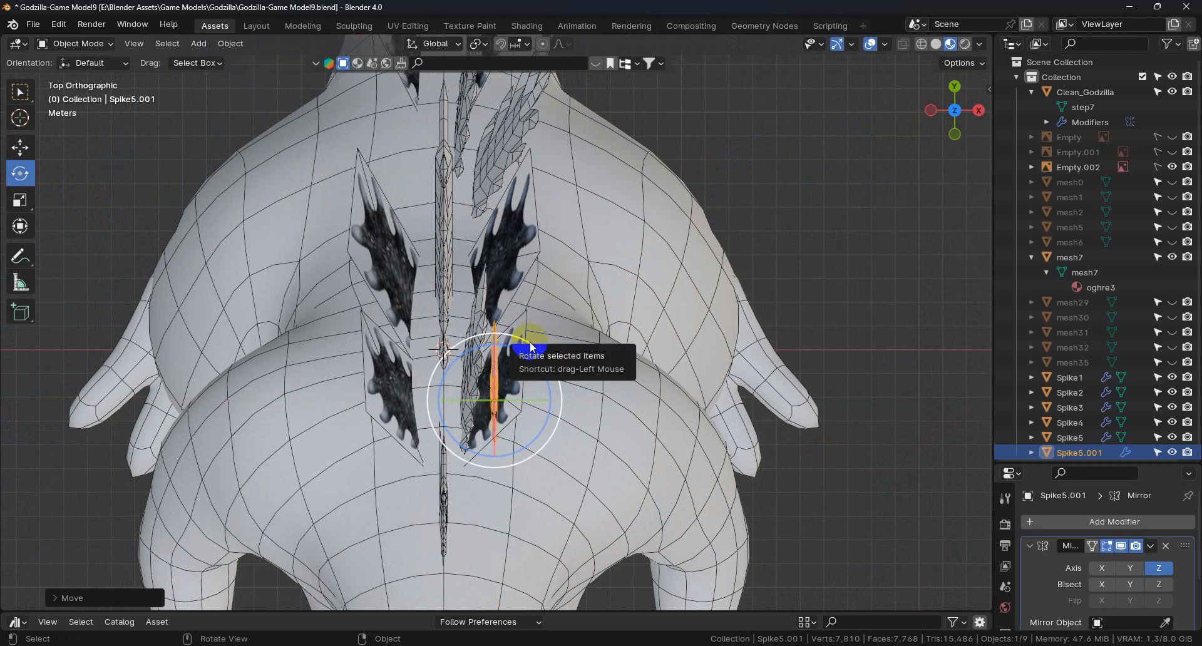
left_click_drag(530, 340, 538, 349)
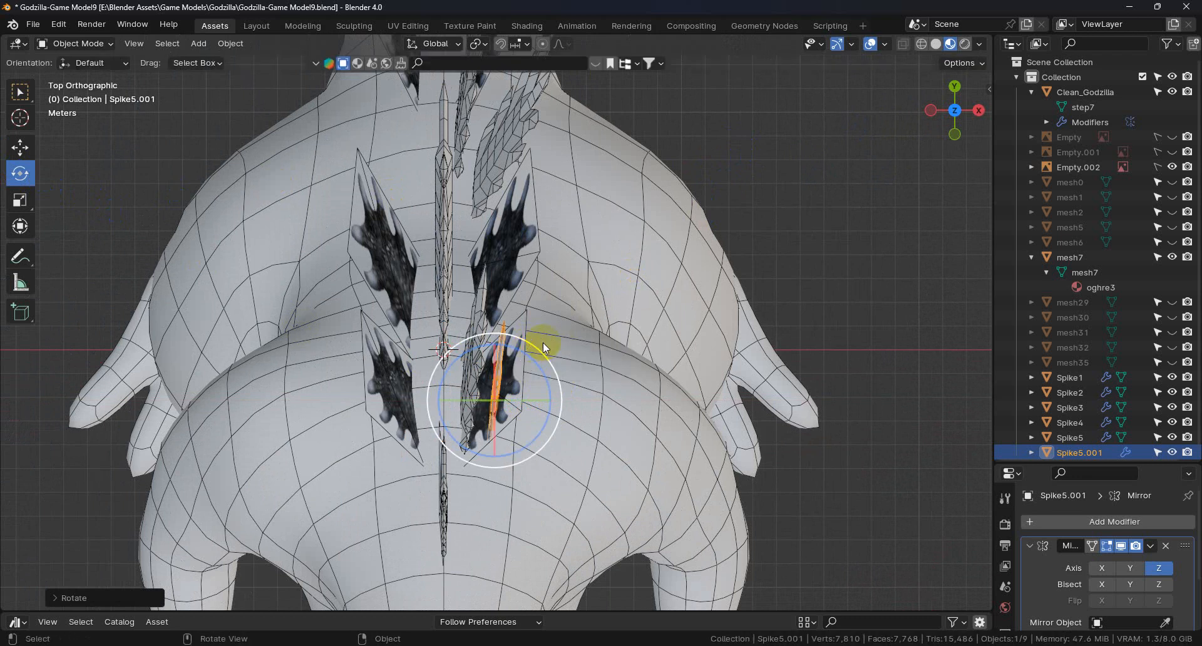
middle_click_drag(625, 357, 465, 274)
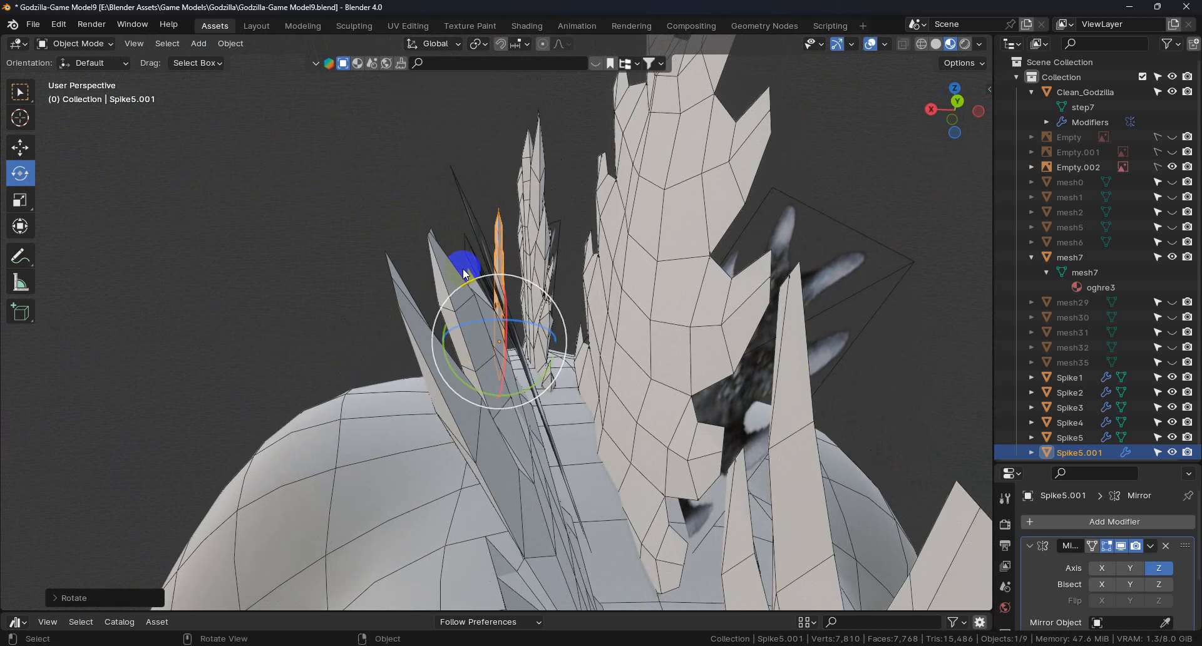
left_click_drag(524, 286, 497, 280)
Step: Scale the copied spike down to fit the outline of the smaller side reference spike
middle_click_drag(494, 284, 584, 359)
scroll(405, 354, "down", 4)
middle_click_drag(405, 351, 784, 470, "shift")
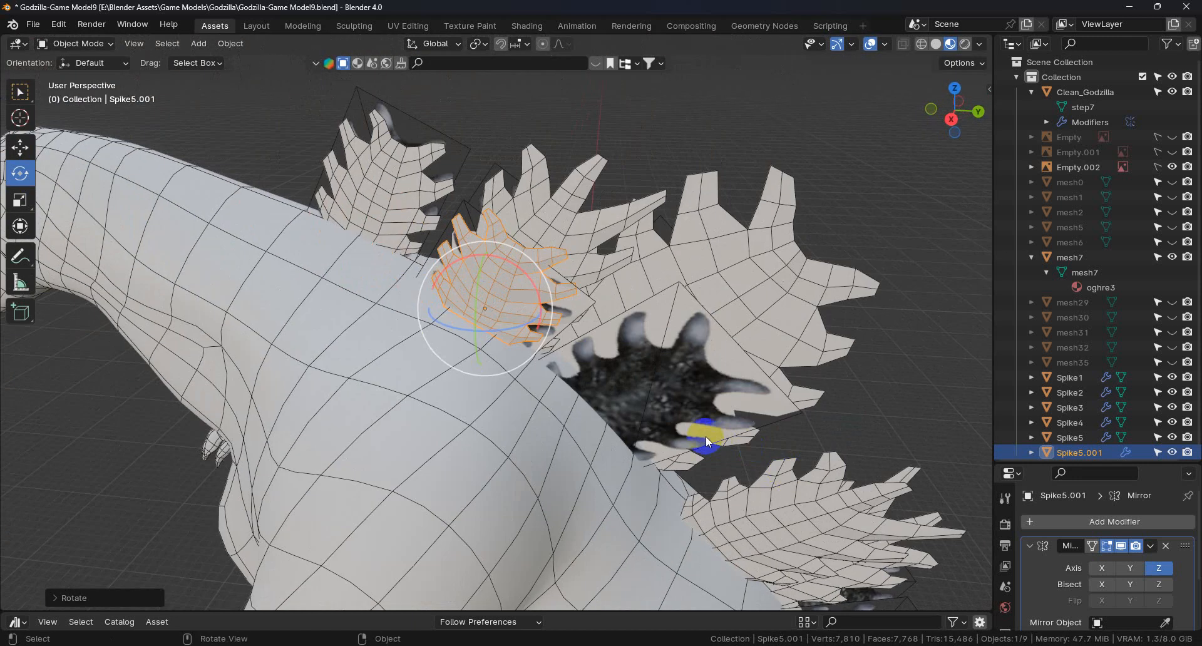
scroll(704, 435, "up", 4)
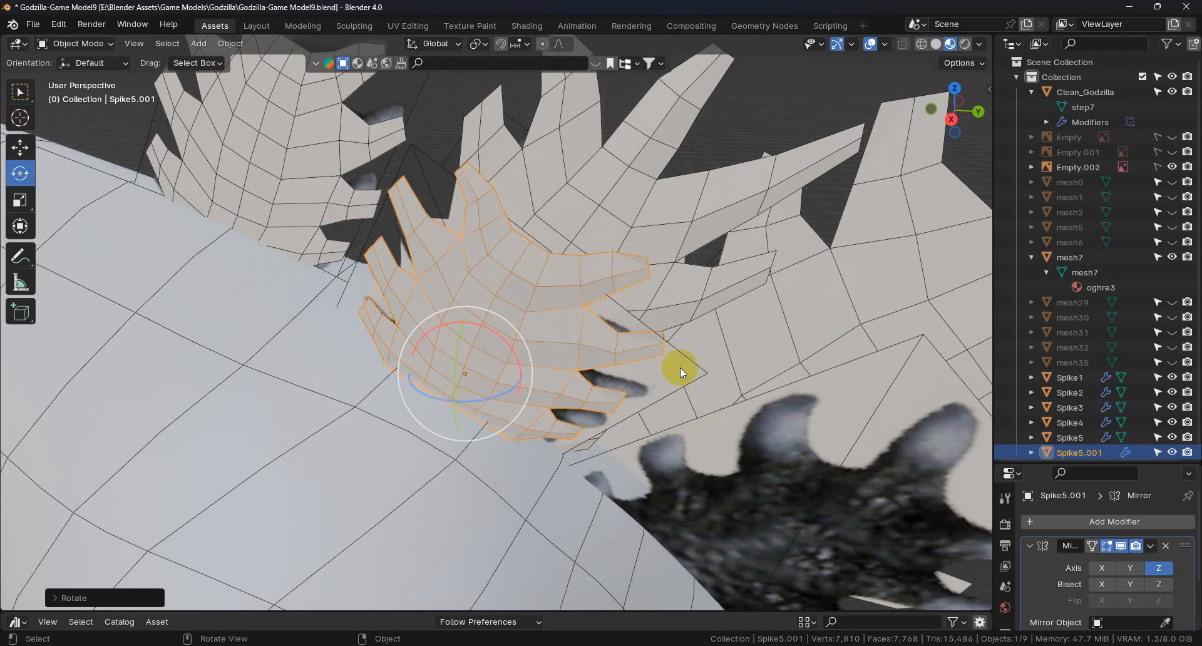
middle_click_drag(534, 378, 531, 429)
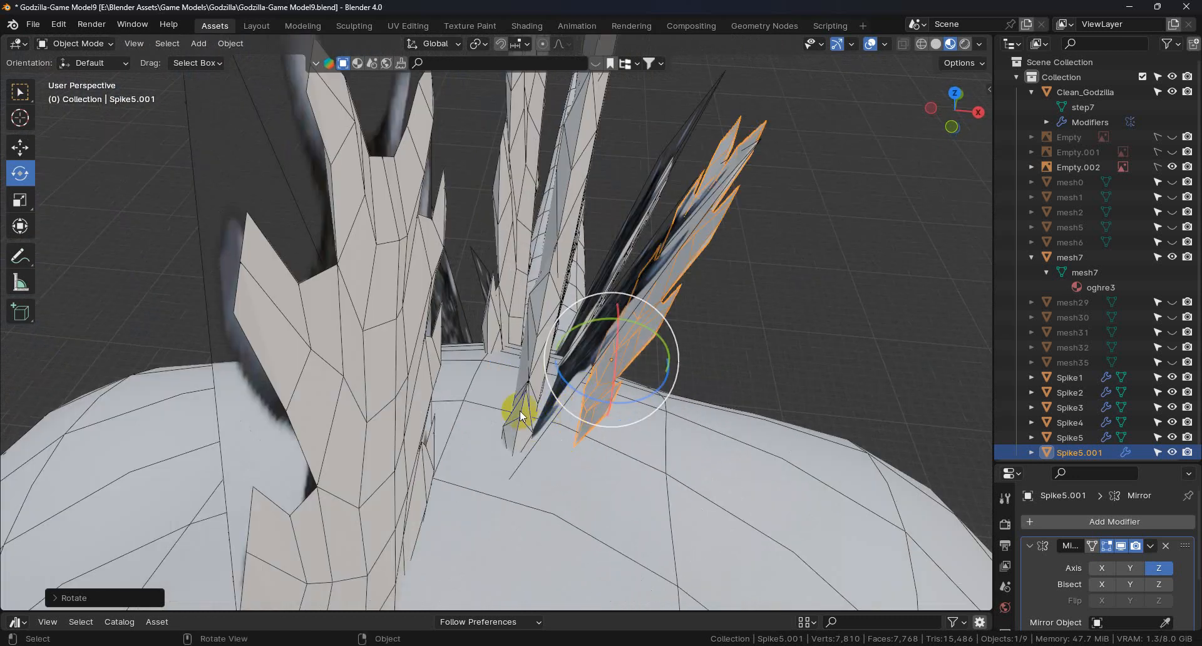
middle_click_drag(648, 395, 338, 318)
scroll(588, 197, "up", 4)
middle_click_drag(647, 212, 708, 267)
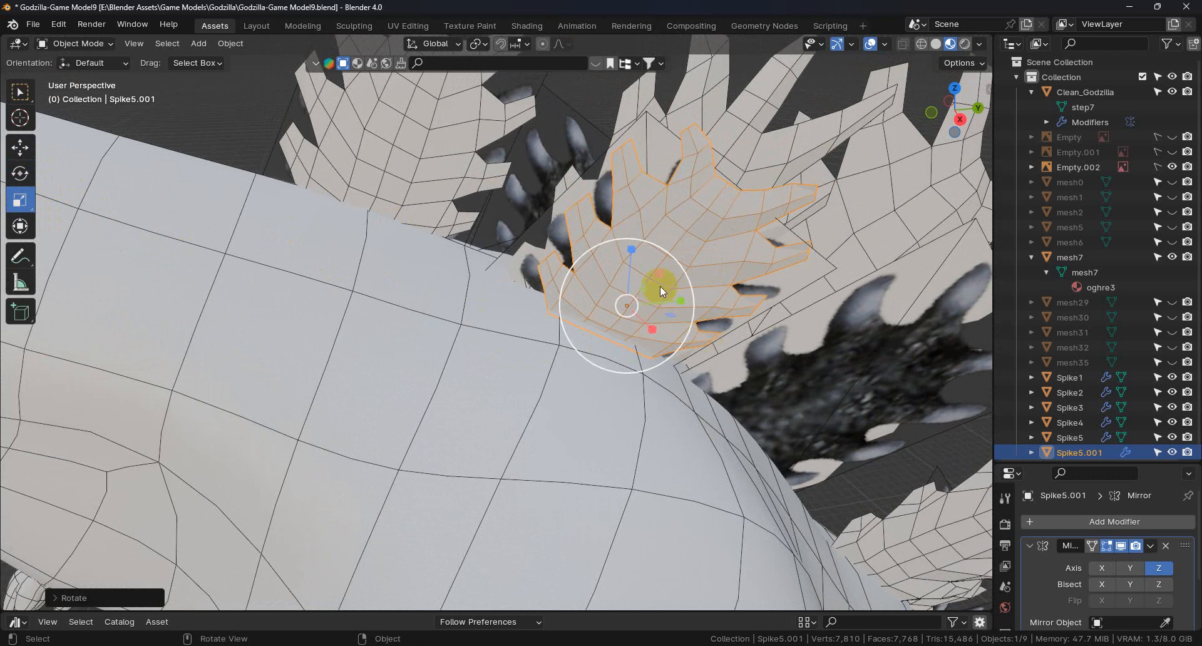
left_click_drag(662, 273, 648, 282)
Step: Fine-tune the scaled copy's rotation and move it against the back so it lines up with the reference spike
middle_click_drag(647, 282, 626, 301)
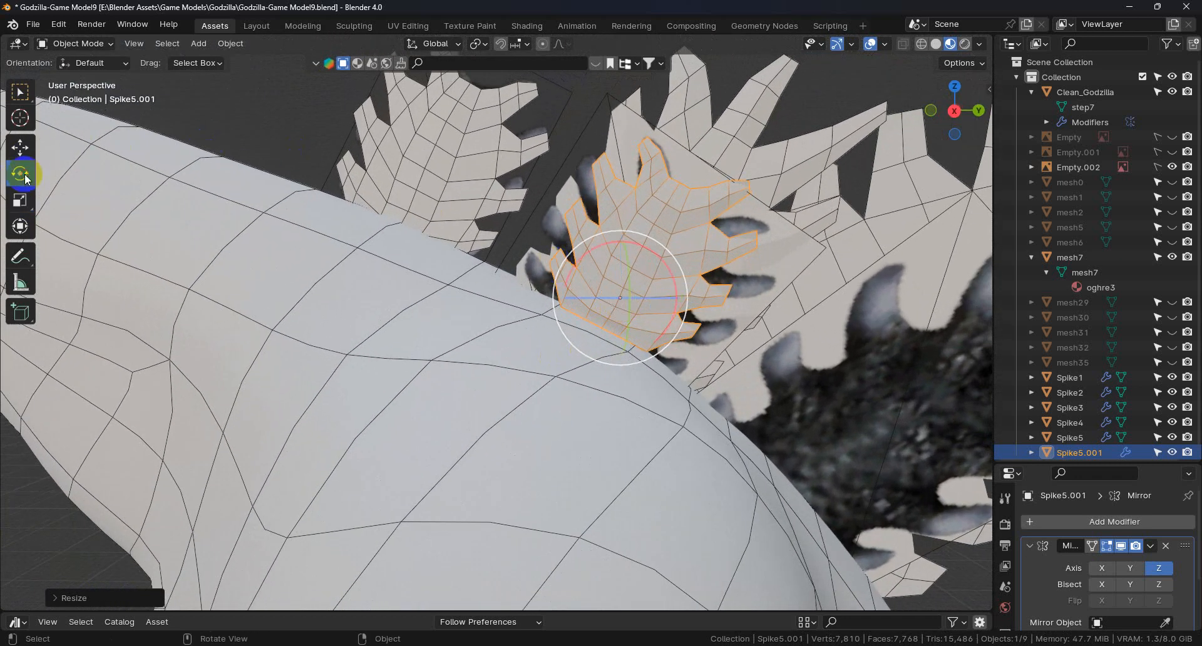
middle_click_drag(659, 243, 680, 226)
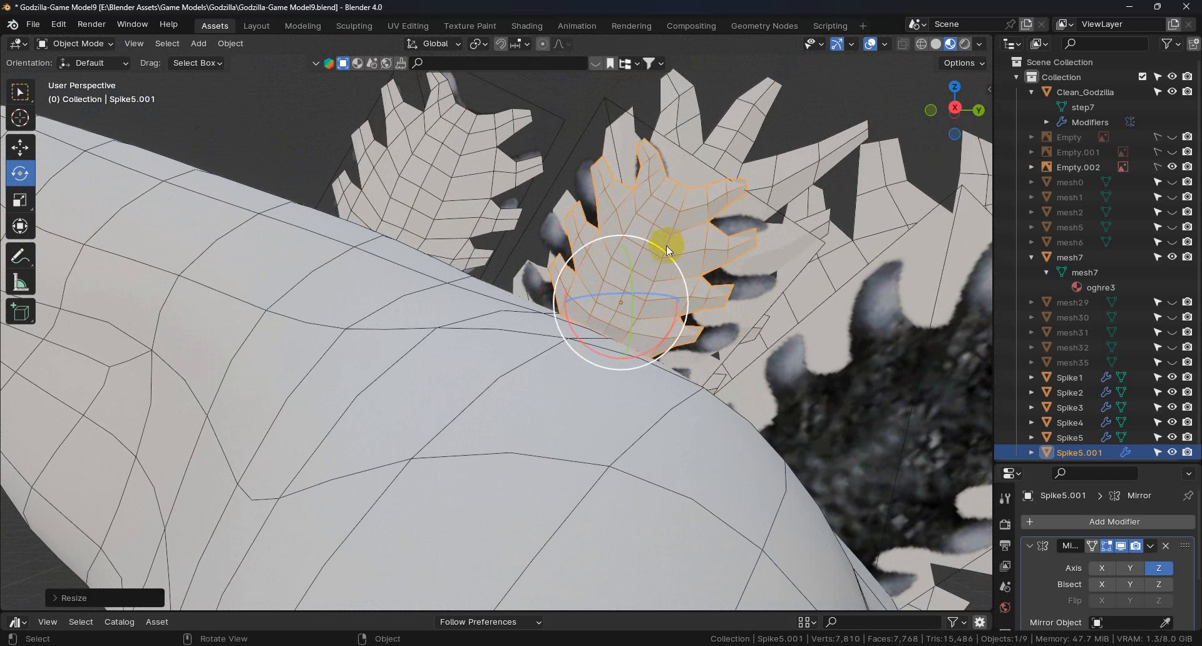
left_click_drag(660, 247, 641, 251)
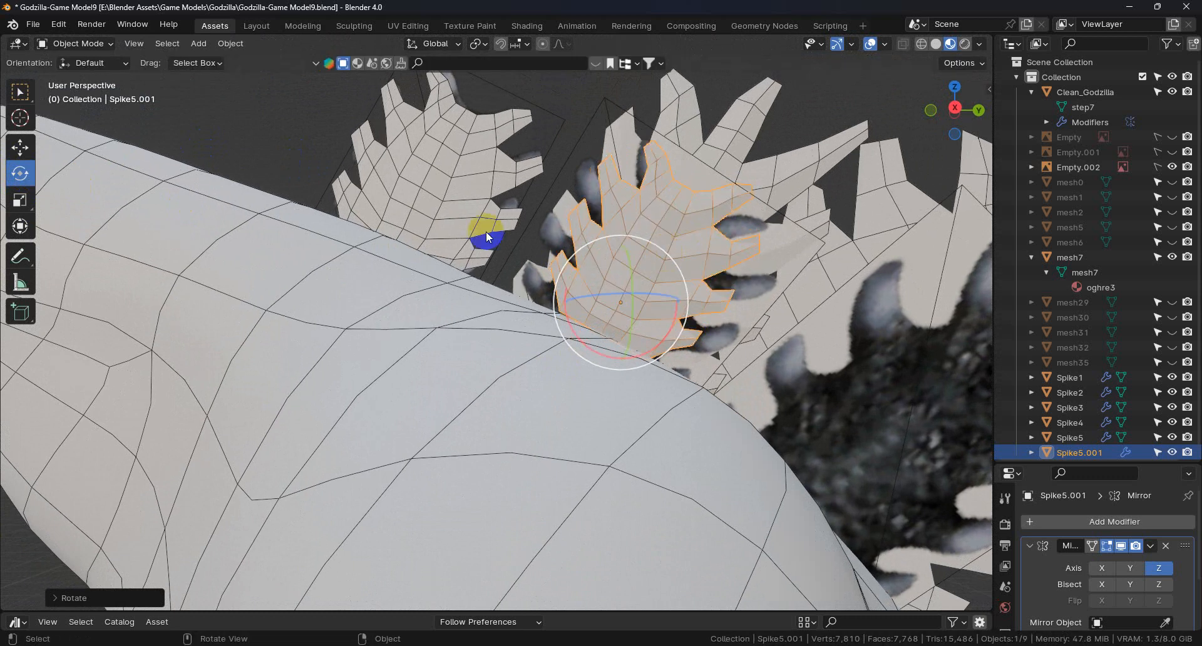
left_click(28, 154)
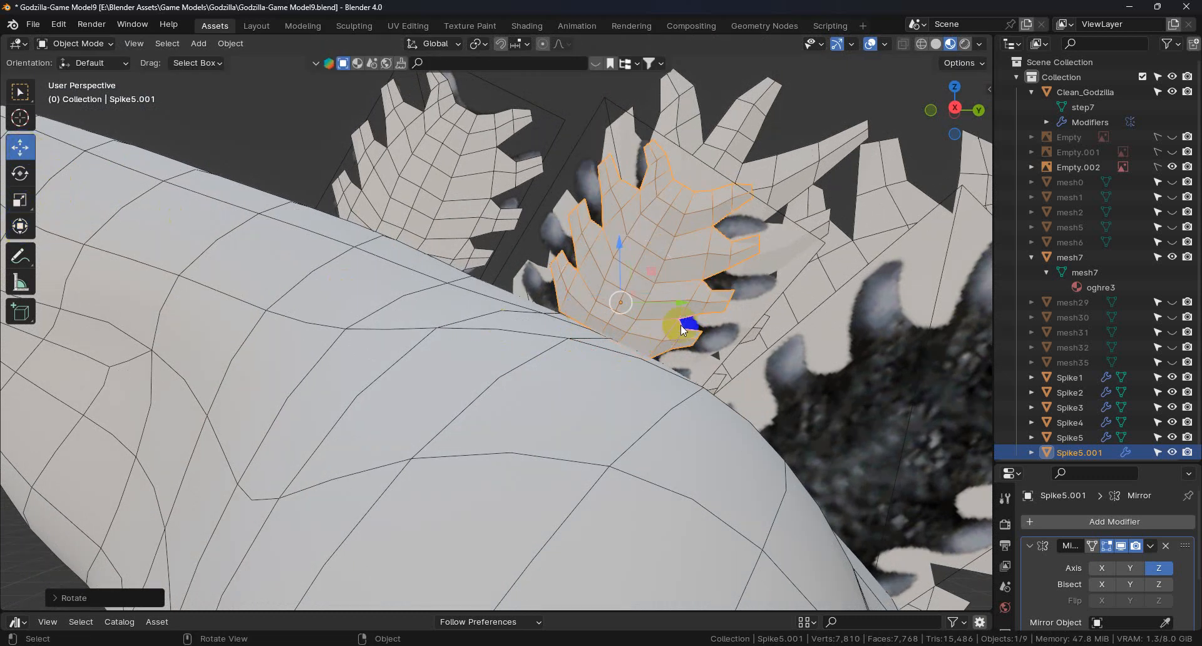
left_click_drag(633, 307, 618, 316)
middle_click_drag(653, 335, 660, 370)
middle_click_drag(607, 343, 609, 372)
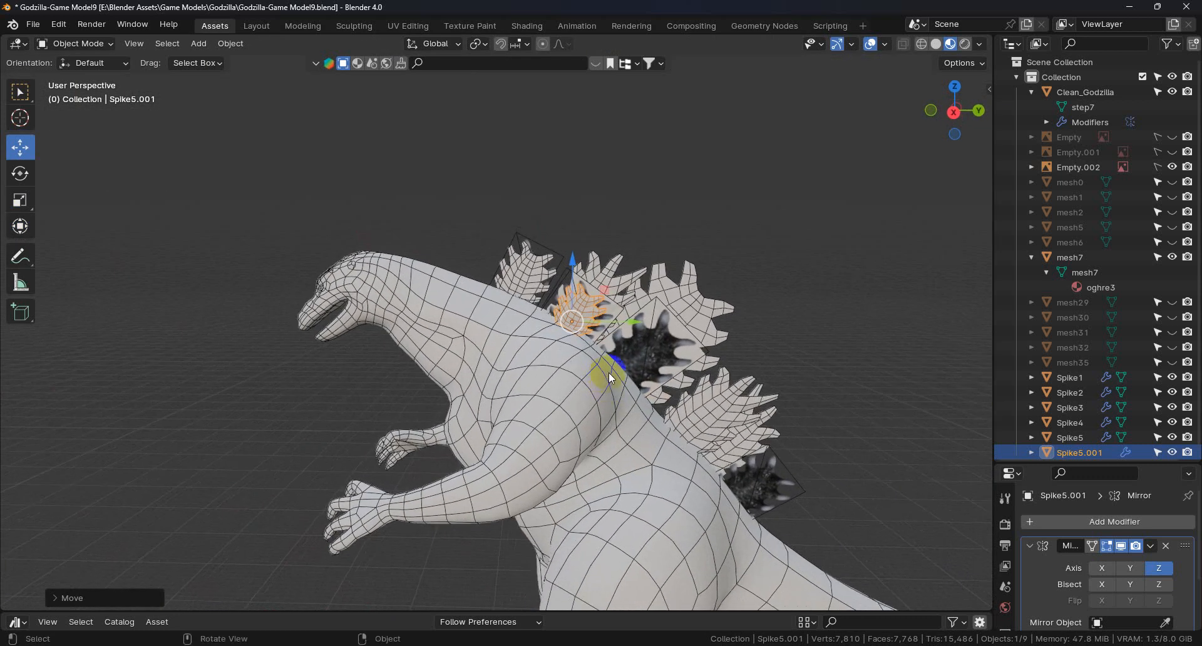
Step: Duplicate Spike5 again and place the copy over the larger dark reference spike, about 9.7 m along Y and -6.6 m along Z
left_click(955, 113)
left_click(528, 274)
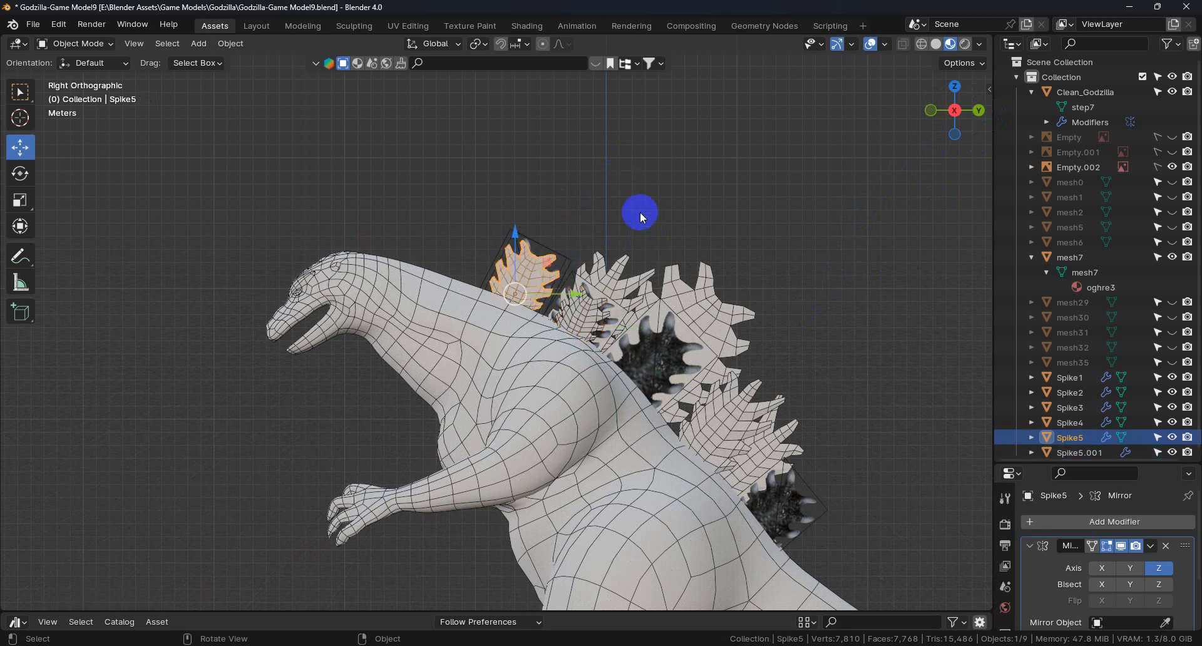
left_click(231, 44)
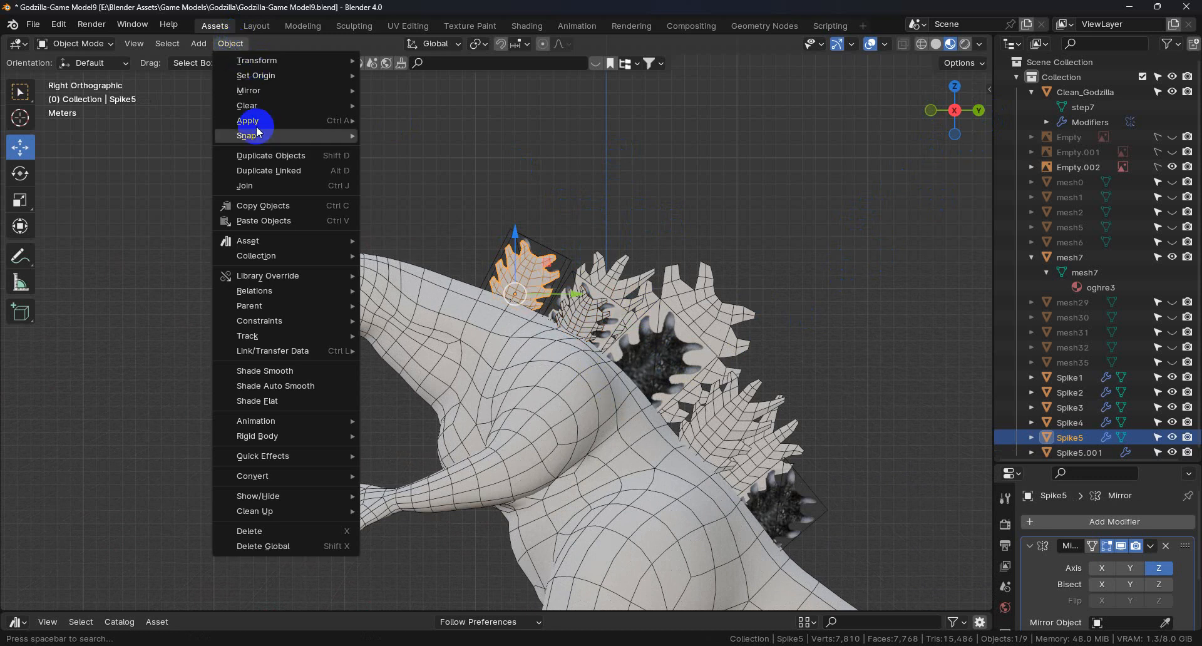
left_click(274, 155)
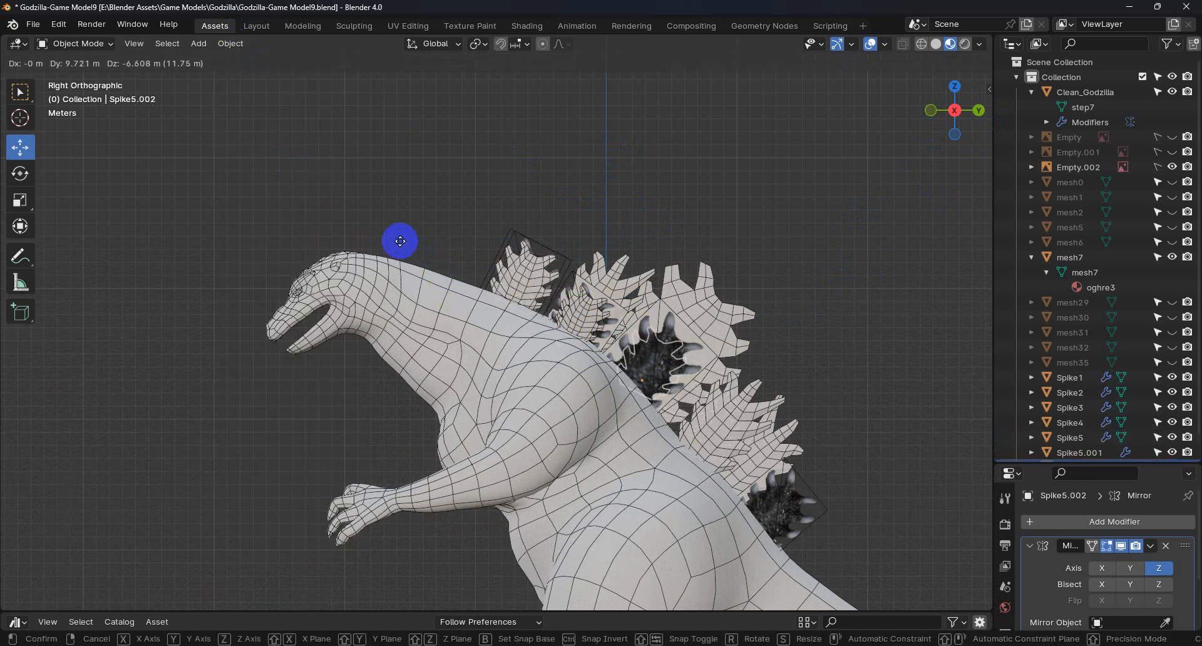
left_click(400, 241)
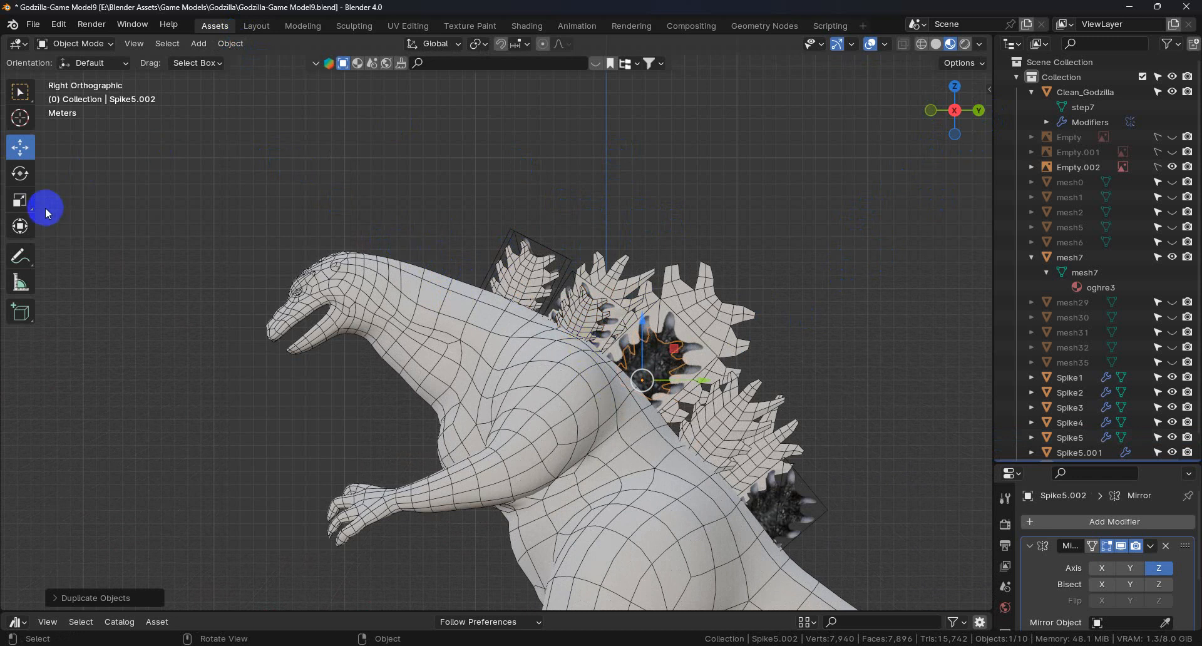
Step: Shift the second copy along X from the centerline onto the larger side reference spike
left_click(955, 89)
middle_click_drag(511, 212, 594, 358, "shift")
scroll(496, 330, "up", 5)
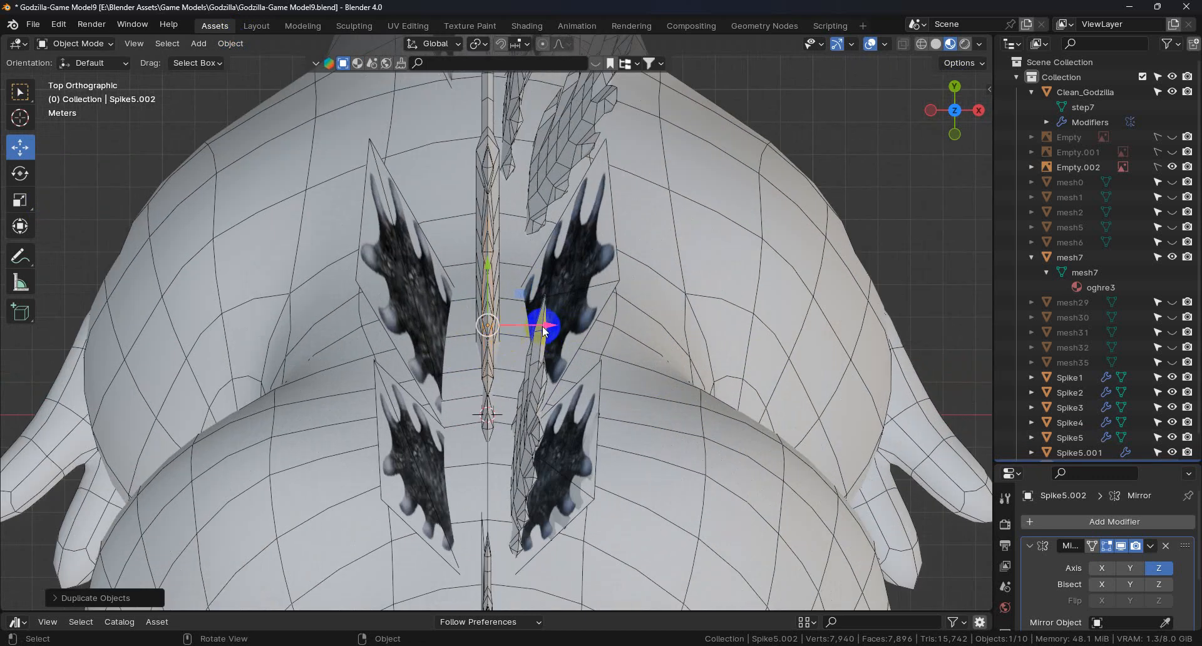
left_click_drag(546, 327, 618, 328)
Step: Tilt the second copy outward to match the lean of the larger side reference spike
middle_click_drag(619, 329, 235, 124)
left_click(20, 172)
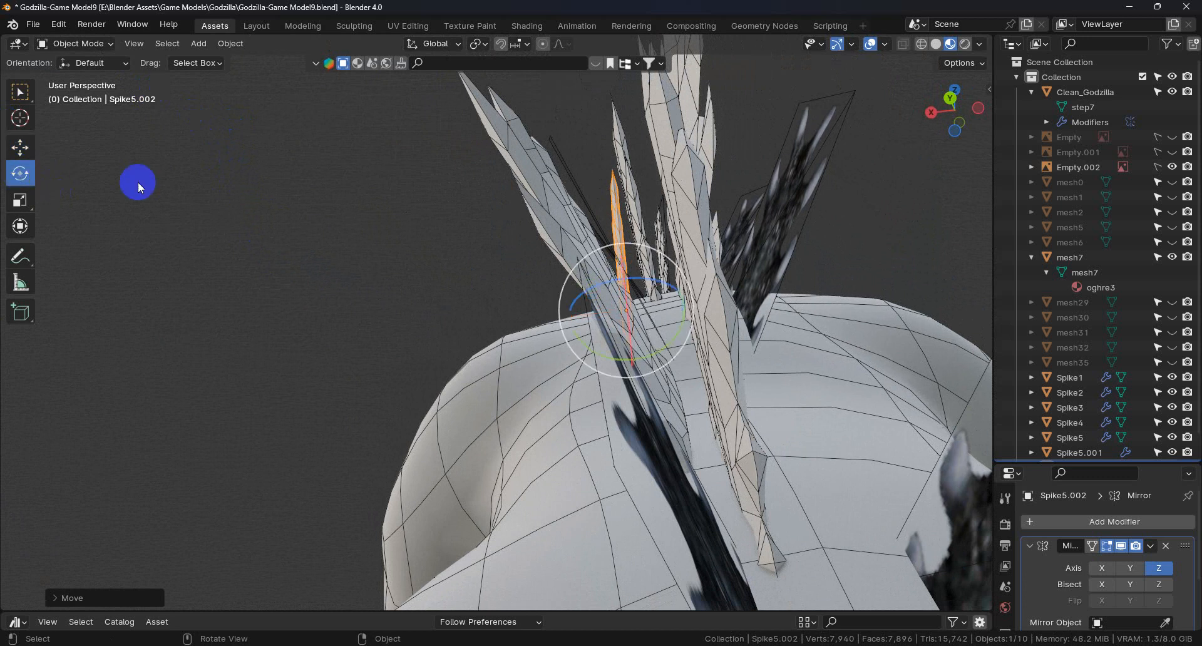
left_click_drag(632, 246, 598, 255)
Step: Move the tilted second copy closer to the plane of the larger side reference spike
middle_click_drag(598, 255, 178, 242)
left_click(21, 148)
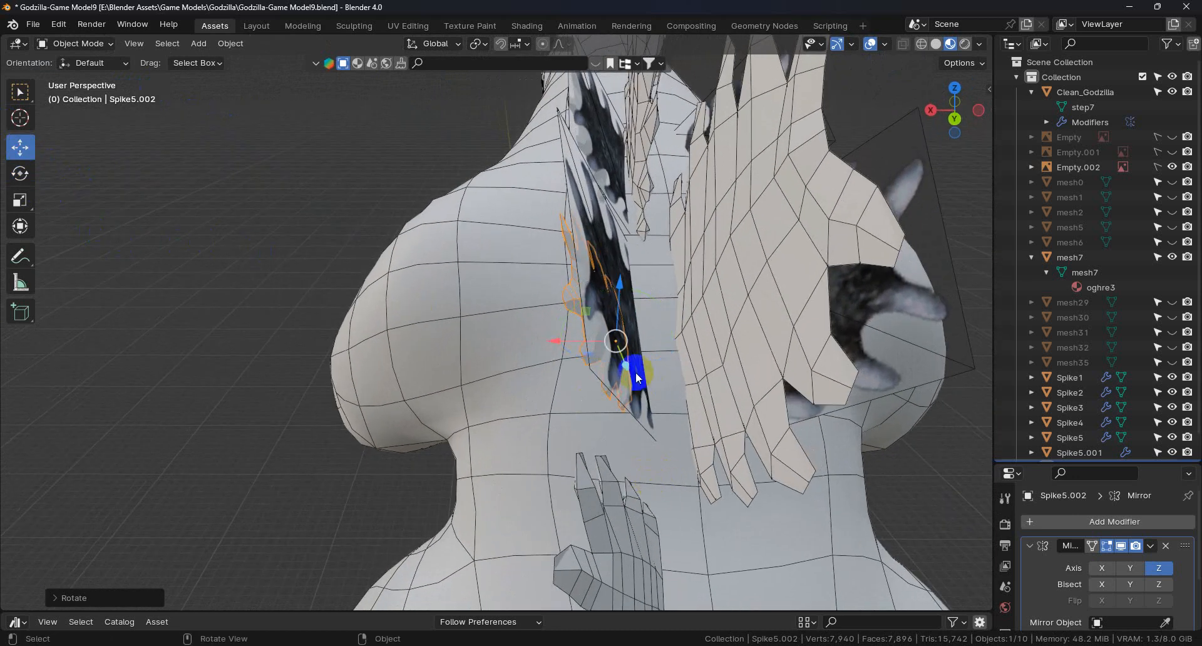
left_click_drag(556, 343, 543, 366)
middle_click_drag(543, 366, 679, 317)
middle_click_drag(407, 298, 565, 335)
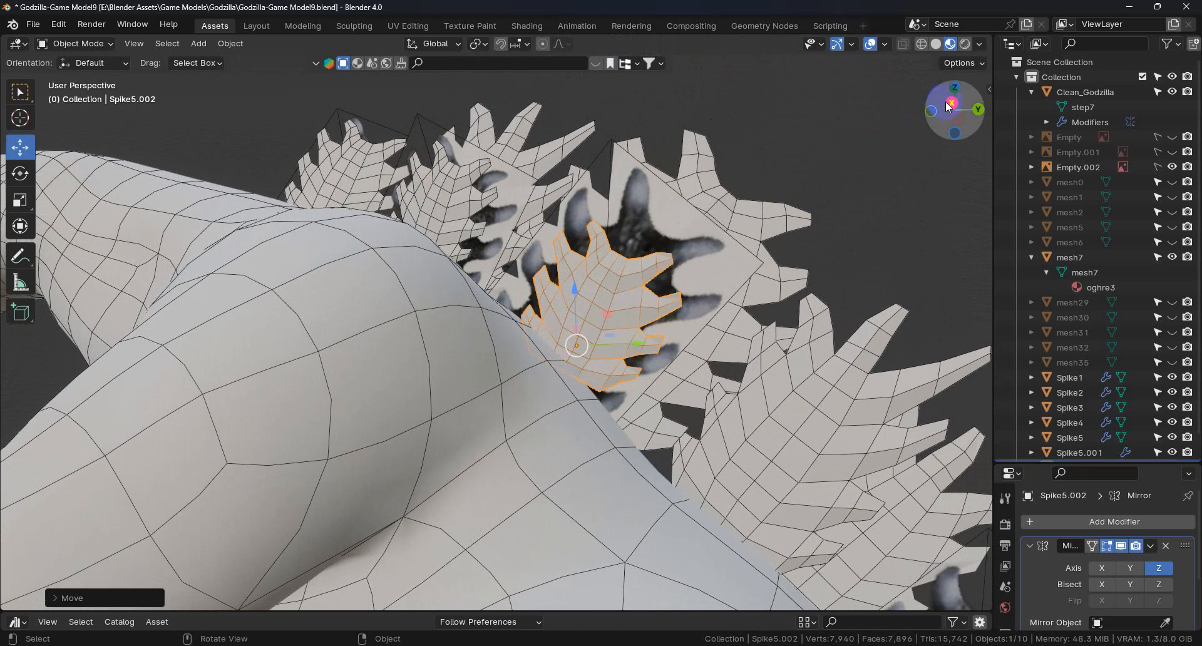
Step: Rotate the second copy about X in side view and move its base onto the root of the larger reference spike
left_click(935, 123)
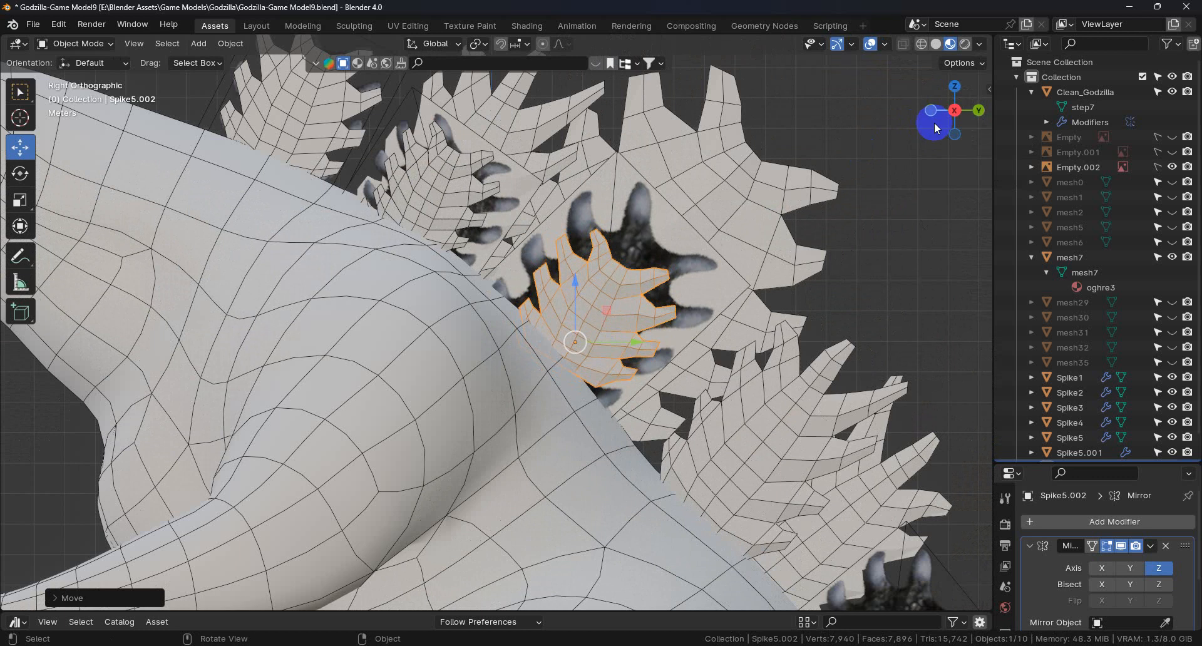
left_click(19, 175)
left_click_drag(614, 291, 631, 303)
left_click(15, 150)
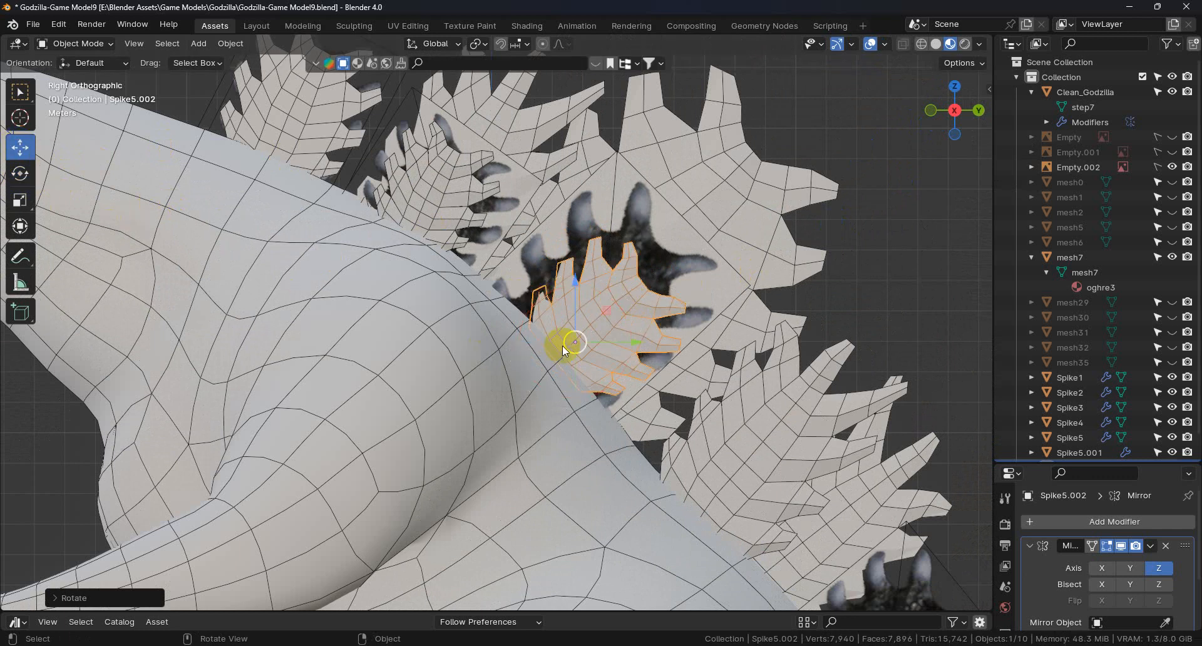
left_click_drag(579, 332, 565, 327)
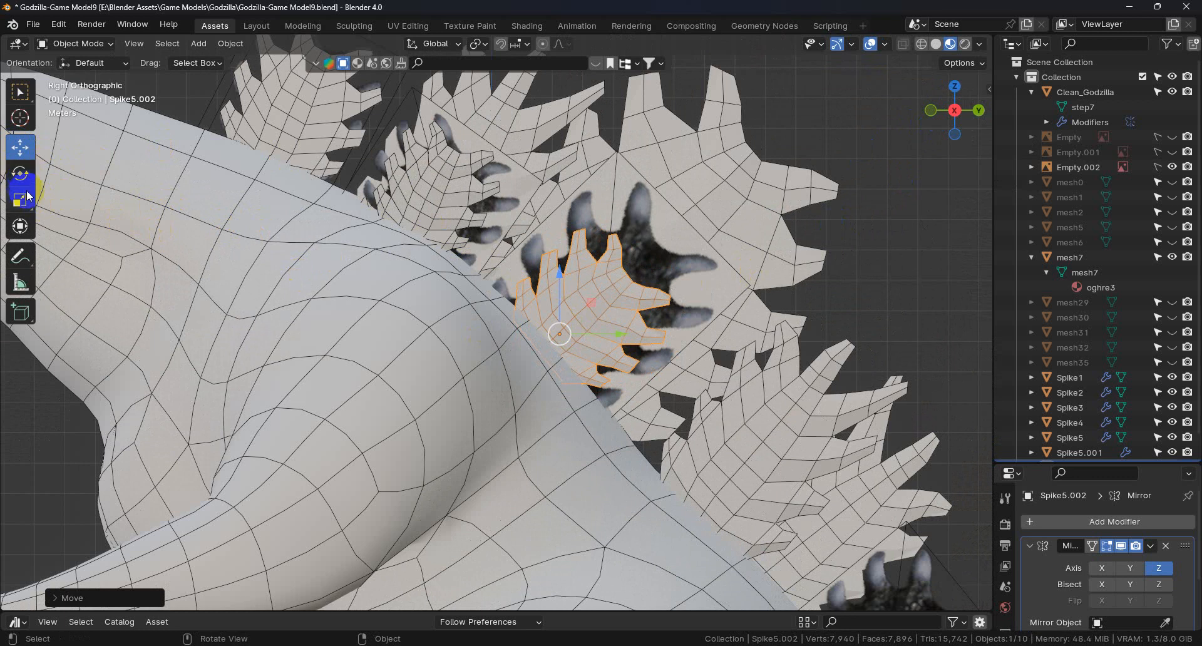
Step: Enlarge and reposition the second copy to cover the larger reference spike, and fine-tune its outward tilt
mouse_move(590, 304)
left_mouse_down()
mouse_move(611, 297)
mouse_move(571, 314)
left_mouse_up()
middle_click_drag(571, 314, 474, 400)
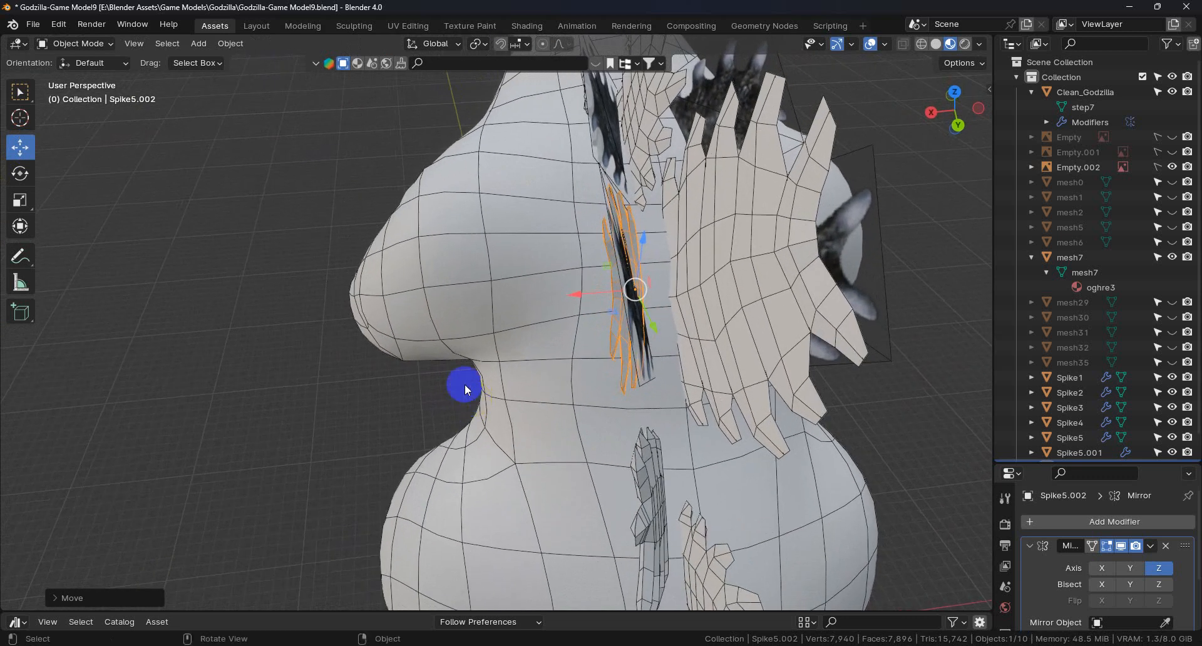
left_click(31, 179)
left_click_drag(643, 225, 637, 222)
middle_click_drag(653, 240, 776, 251)
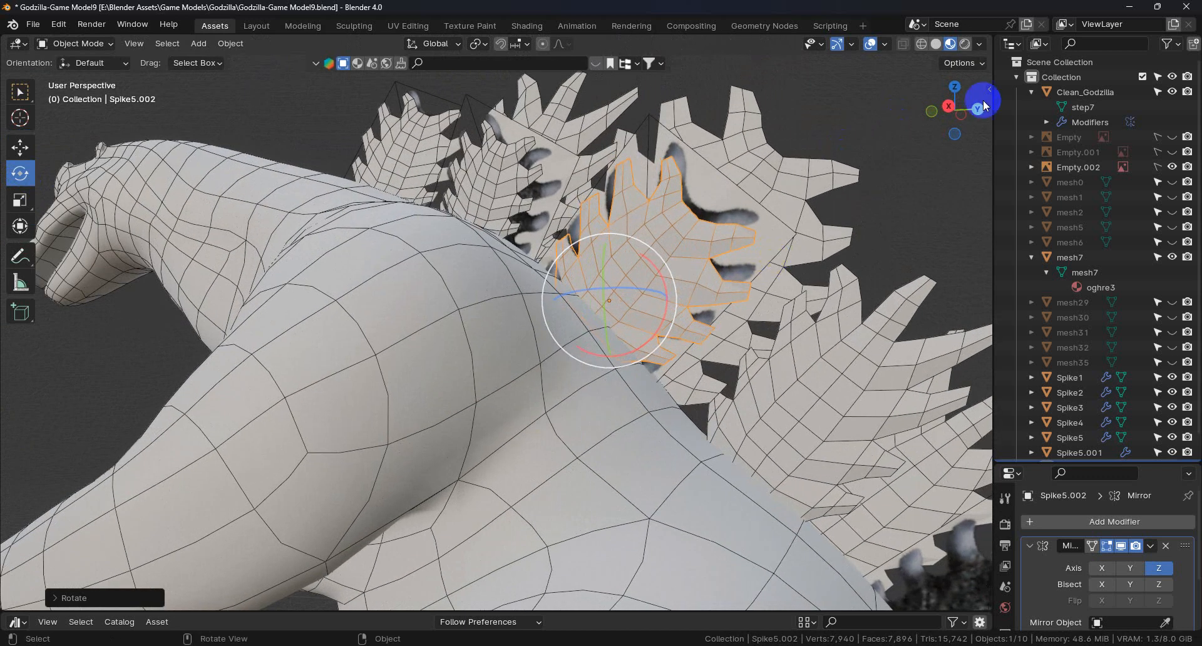
left_click(949, 107)
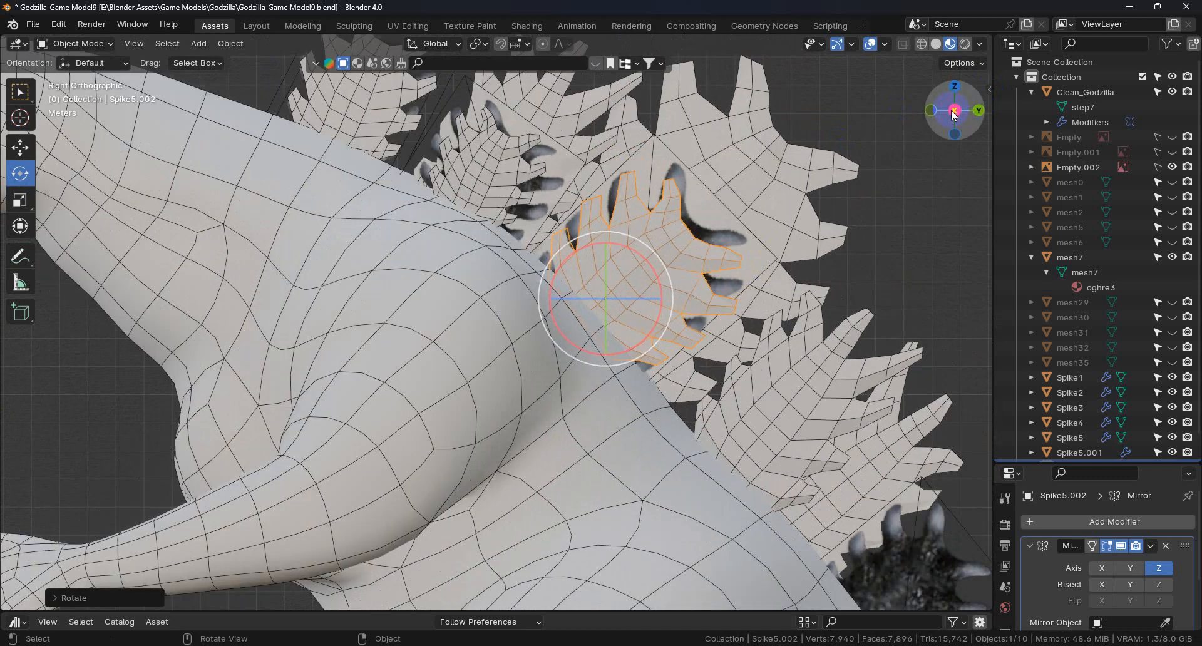
Step: Nudge the second spike copy in side view to line up with the larger side reference spike
left_click(25, 149)
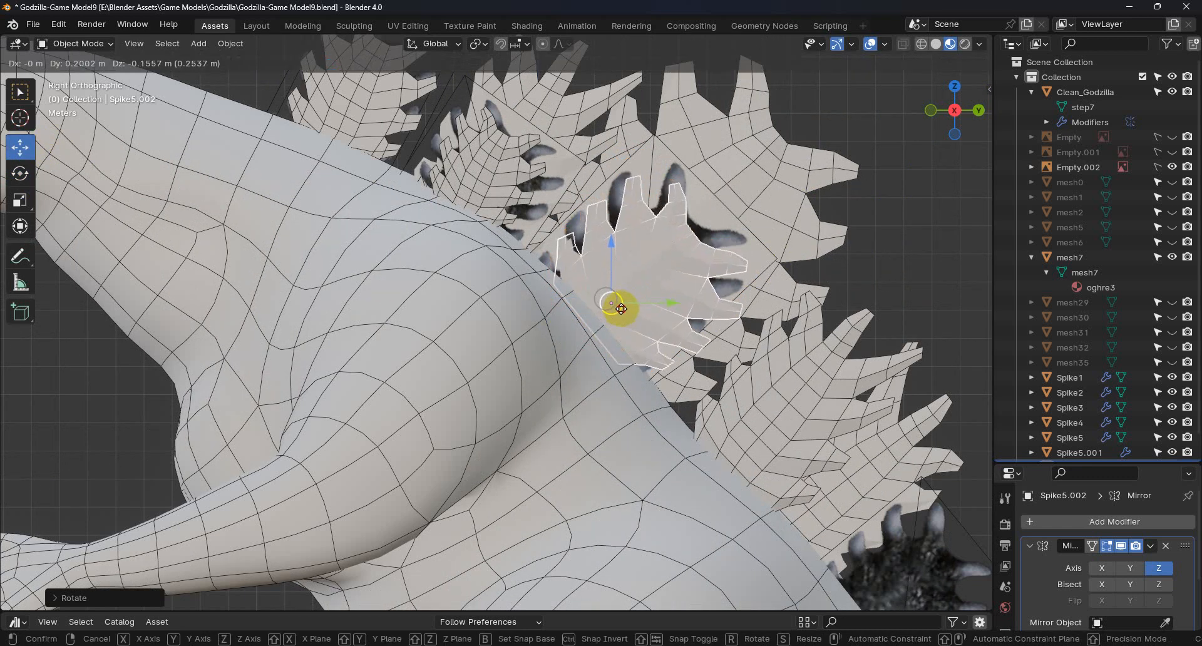
left_click_drag(623, 313, 624, 313)
middle_click_drag(623, 313, 710, 441)
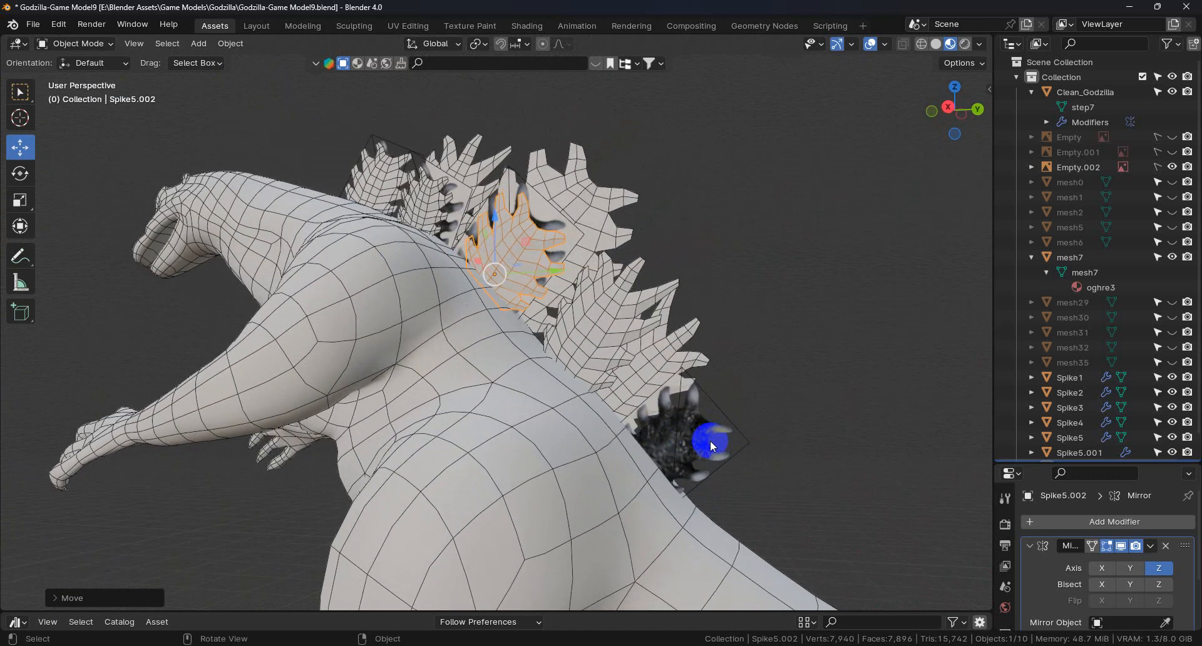
Step: Duplicate the original Spike5 near the neck and place the copy over the lowest side reference spike above the tail
left_click(947, 110)
scroll(557, 351, "down", 4)
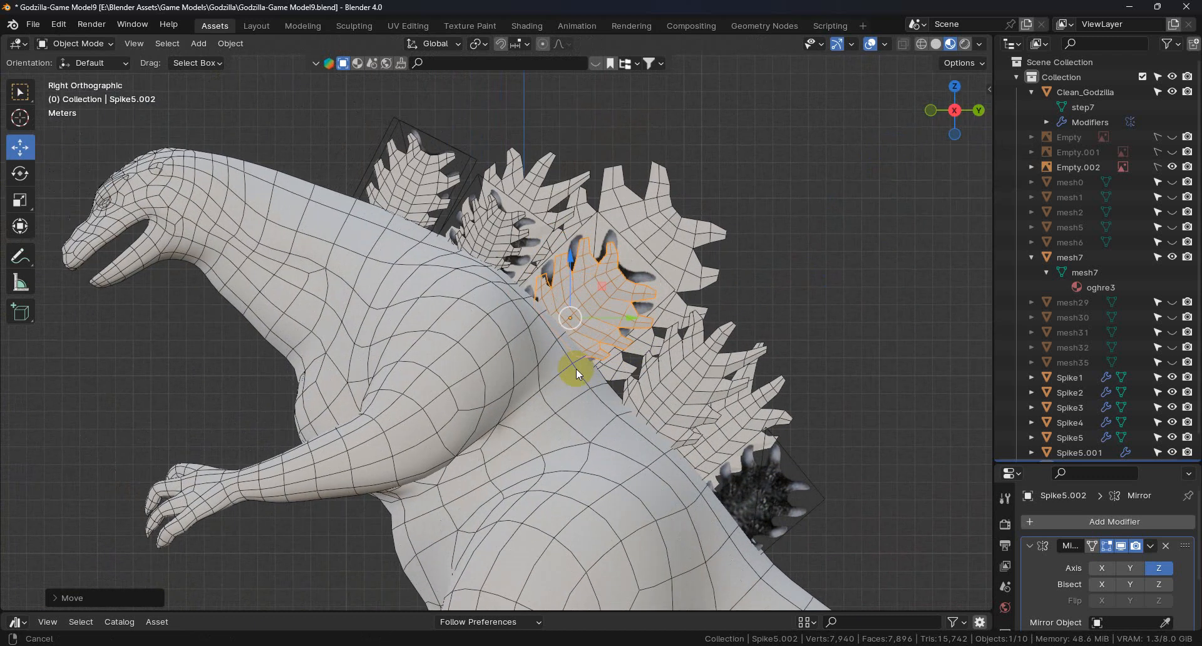
left_click(433, 186)
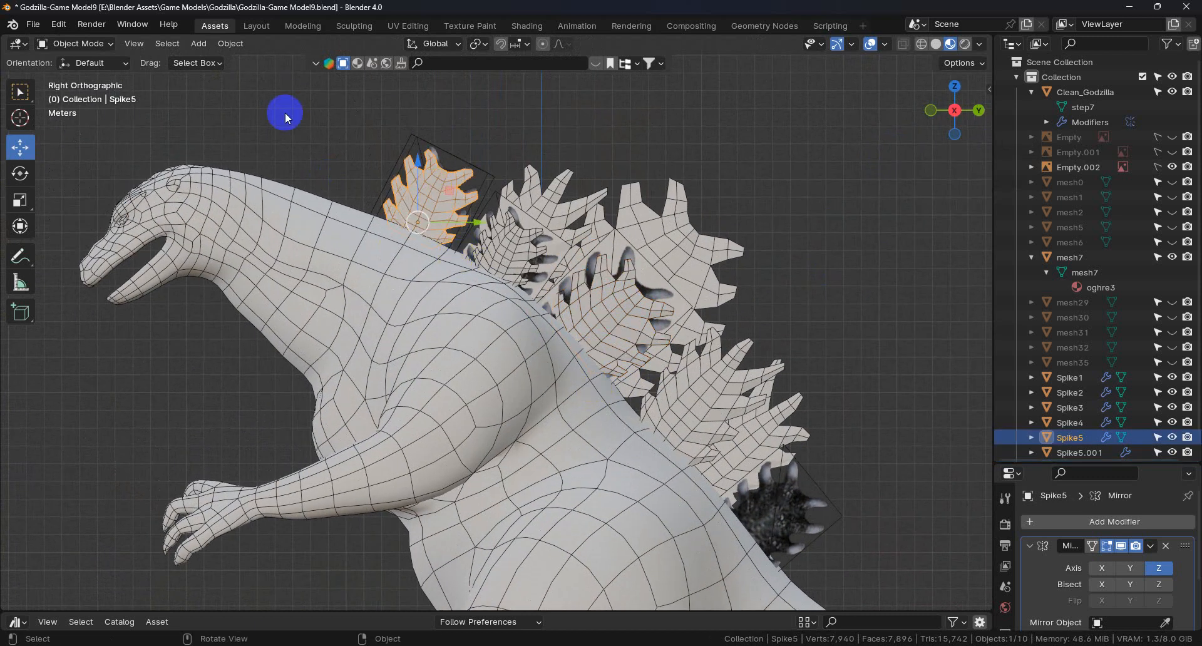
left_click(230, 43)
left_click(272, 157)
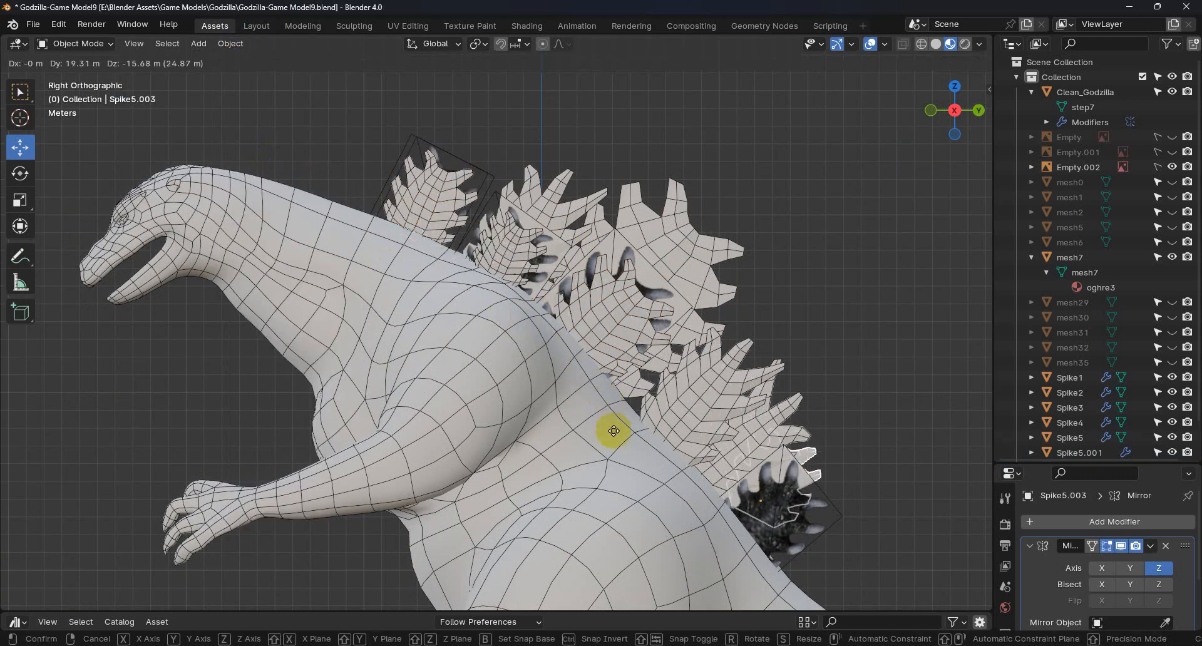
left_click(618, 467)
Step: Rotate the third copy clockwise about X in side view and shift it up and forward onto the lowest reference spike
middle_click_drag(795, 516, 639, 325, "shift")
scroll(721, 352, "up", 4)
scroll(632, 319, "up", 1)
left_click(25, 178)
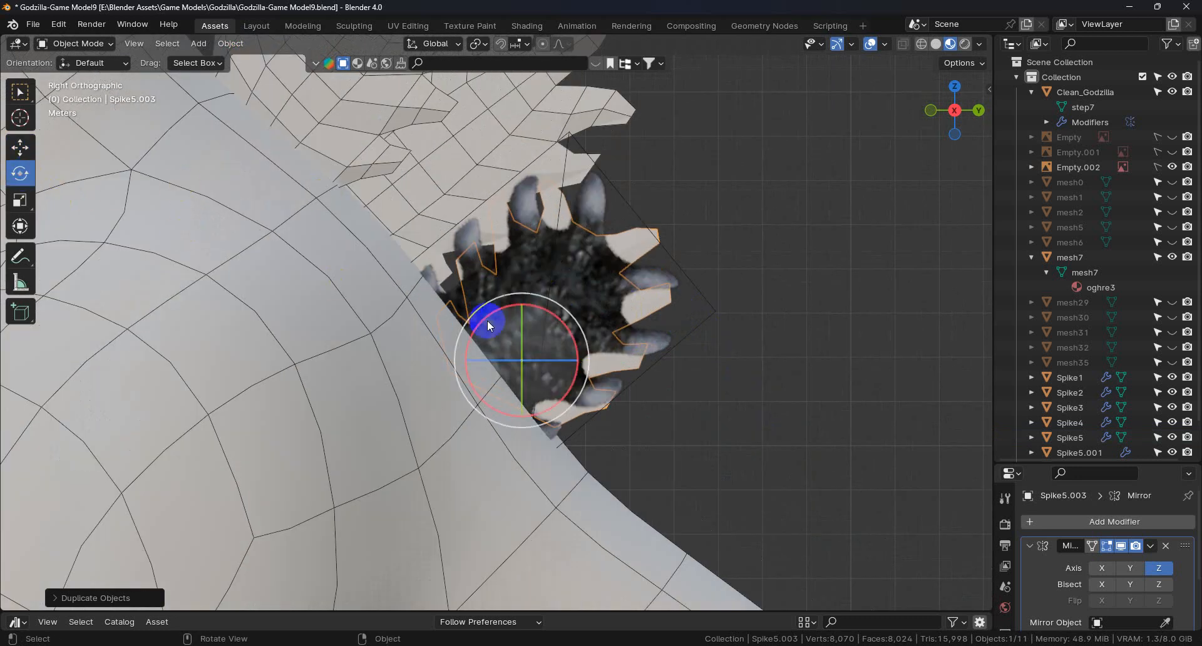
left_click_drag(561, 311, 583, 323)
left_click(21, 148)
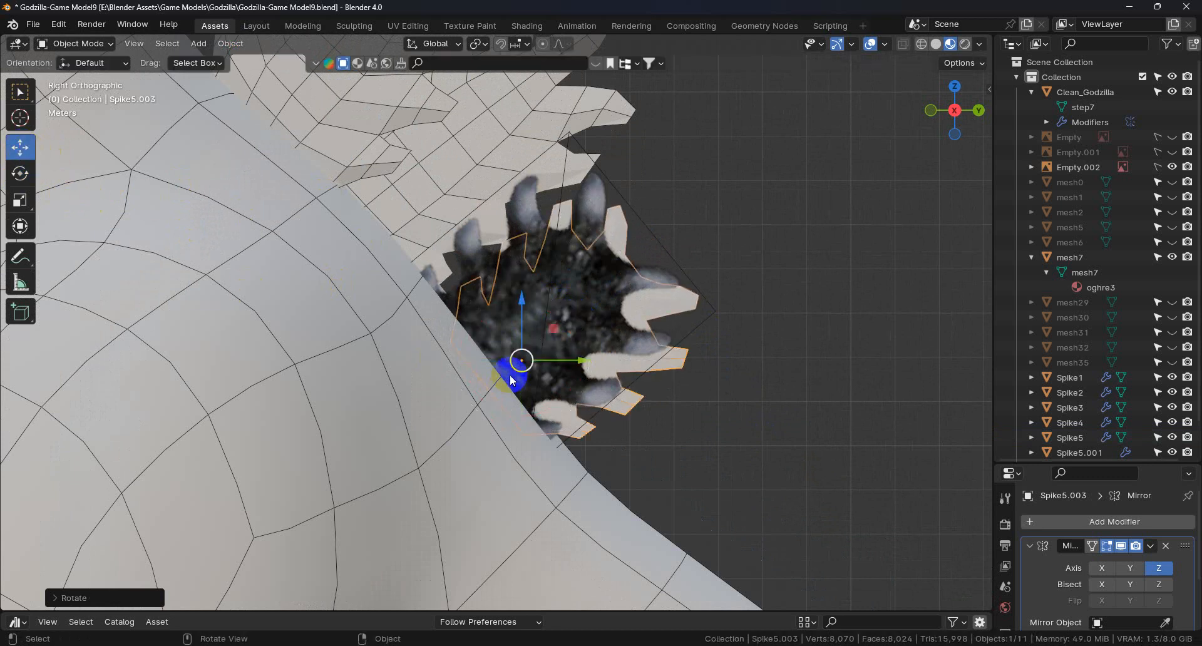
left_click_drag(531, 369, 503, 343)
Step: Move the third copy sideways along X in top view from the body's centreline to the lowest side reference spike
middle_click_drag(619, 380, 440, 418)
left_click(954, 91)
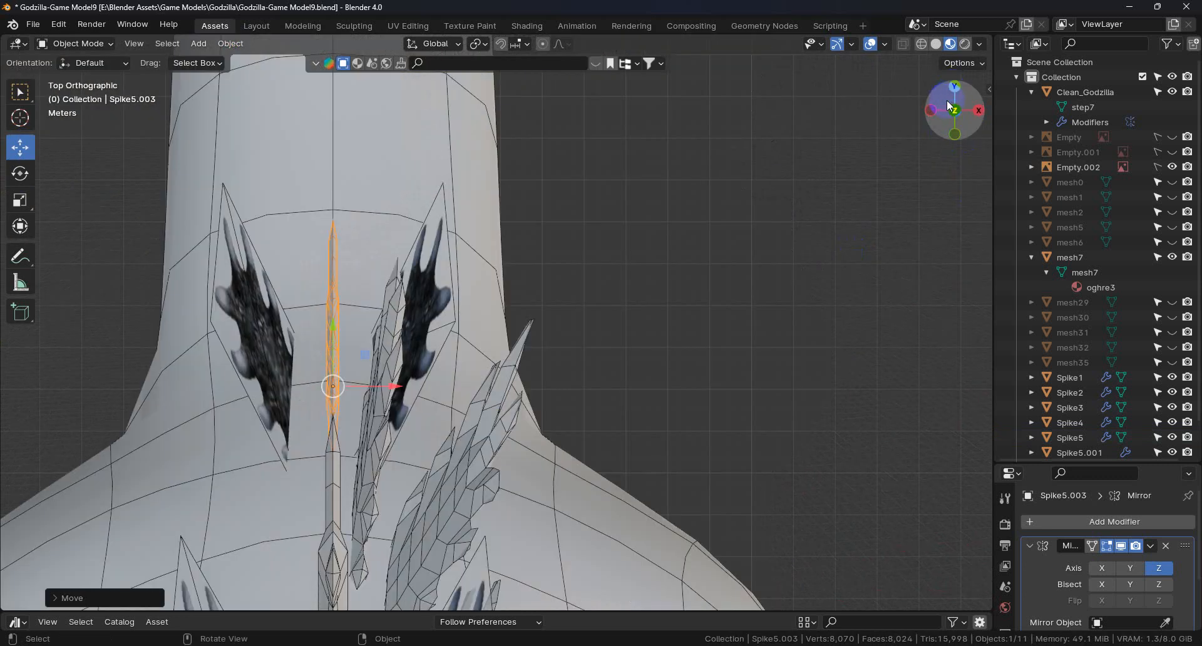
left_click_drag(395, 388, 476, 374)
Step: Tilt the third copy outward to match the reference spike's lean and fine-tune its sideways position along X
middle_click_drag(476, 373, 133, 157)
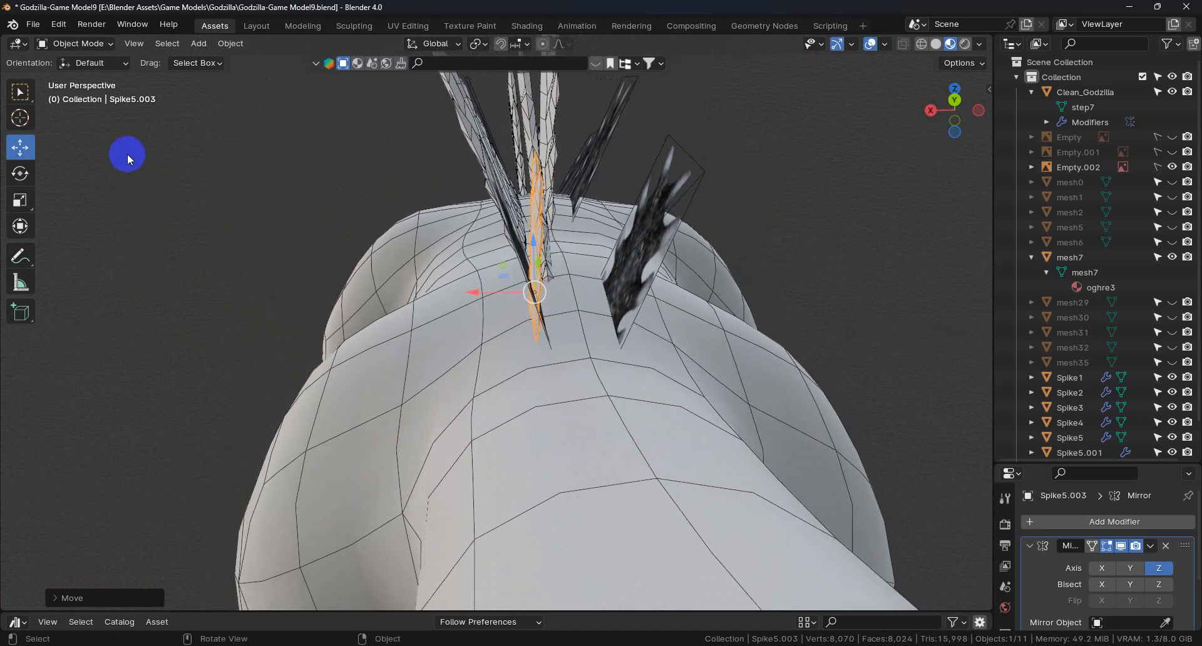
mouse_move(517, 254)
middle_mouse_down()
mouse_move(502, 246)
mouse_move(493, 261)
mouse_move(497, 245)
middle_mouse_up()
left_click_drag(522, 216, 496, 220)
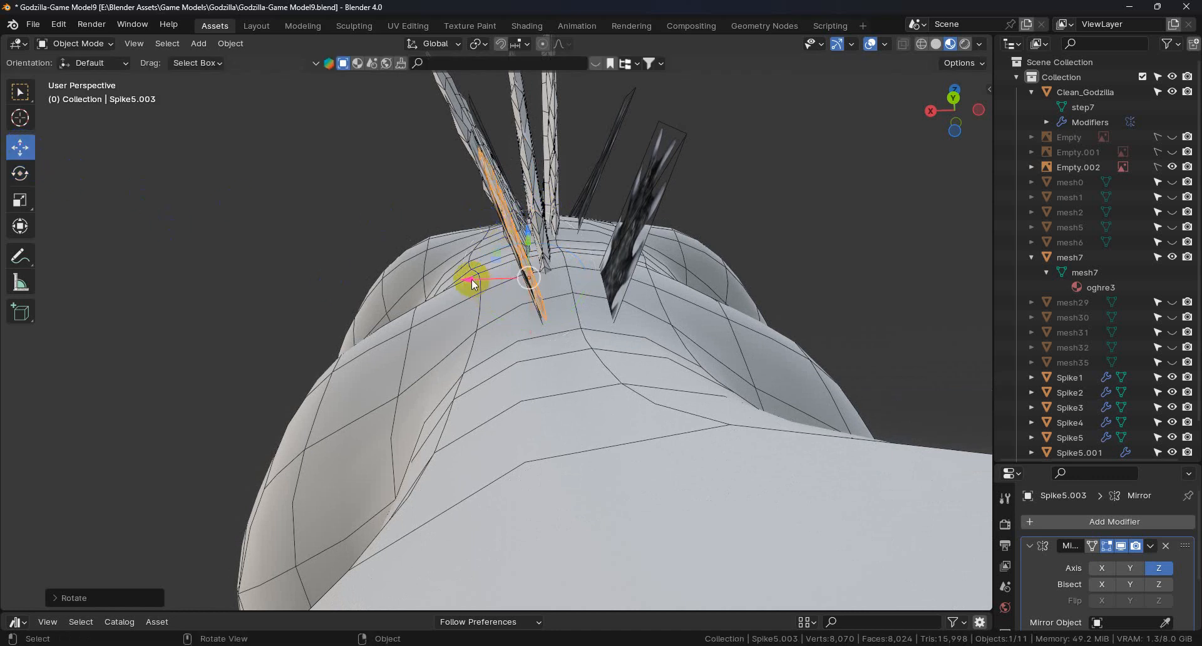
left_click_drag(464, 277, 465, 281)
Step: Examine the fit of the spike copies against the reference spikes from the side and from behind
middle_click_drag(468, 283, 673, 313)
left_click(955, 104)
scroll(659, 306, "down", 4)
left_click(958, 111)
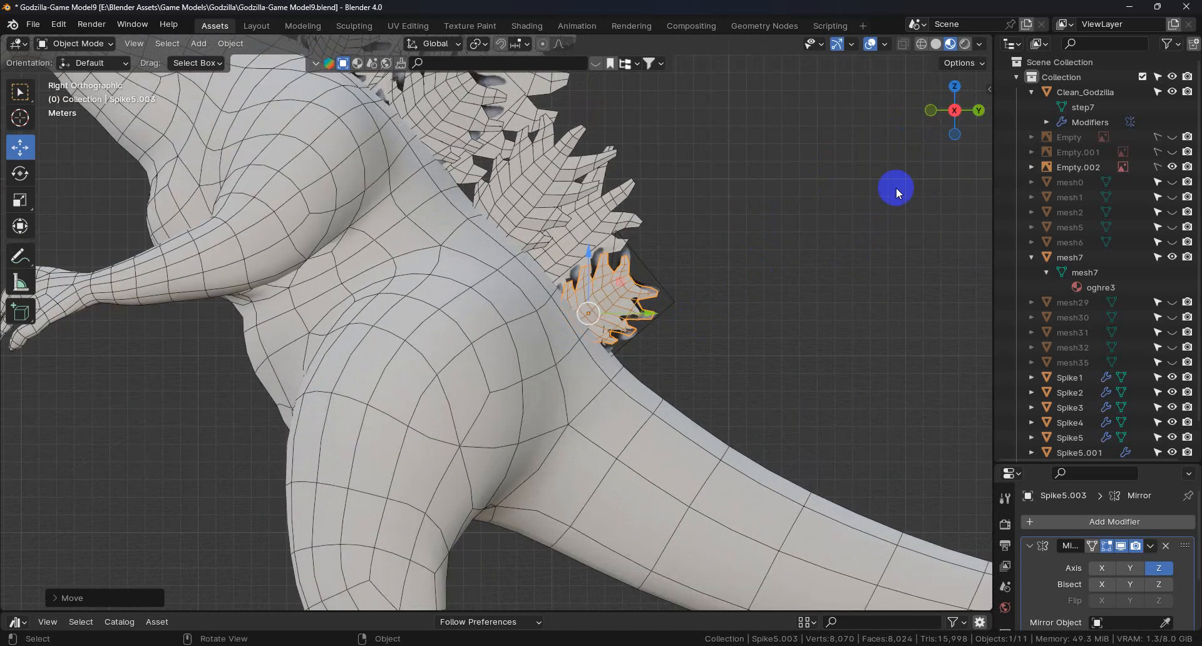
scroll(555, 309, "down", 4)
middle_click_drag(575, 348, 408, 402)
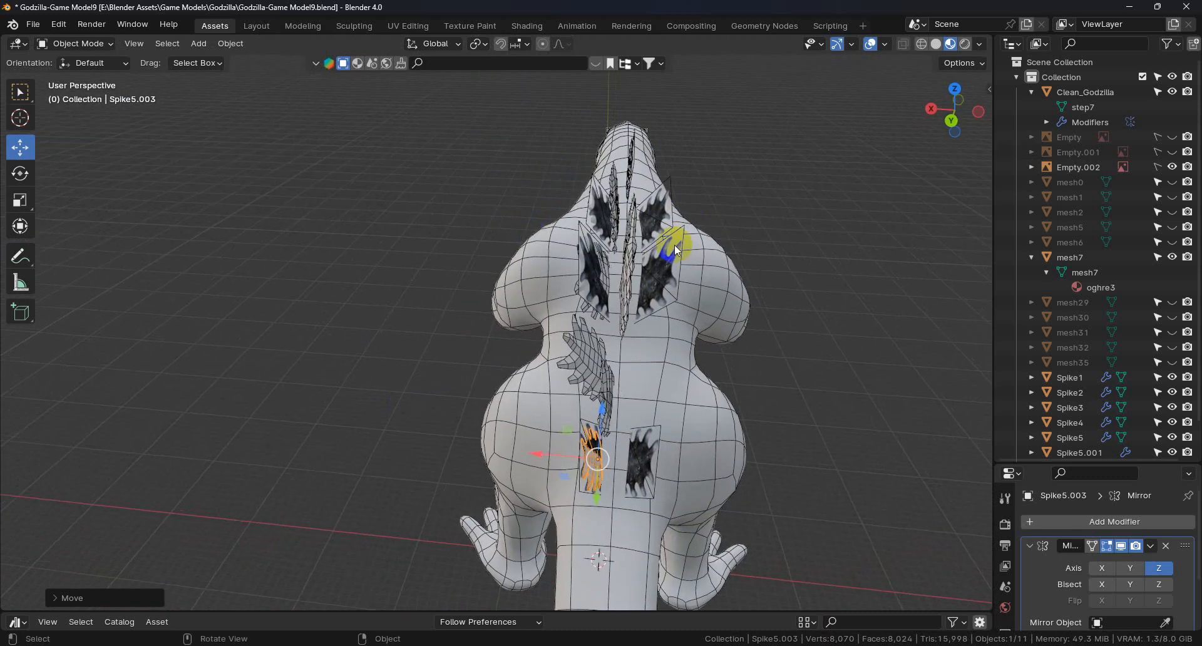
middle_click_drag(615, 470, 668, 408)
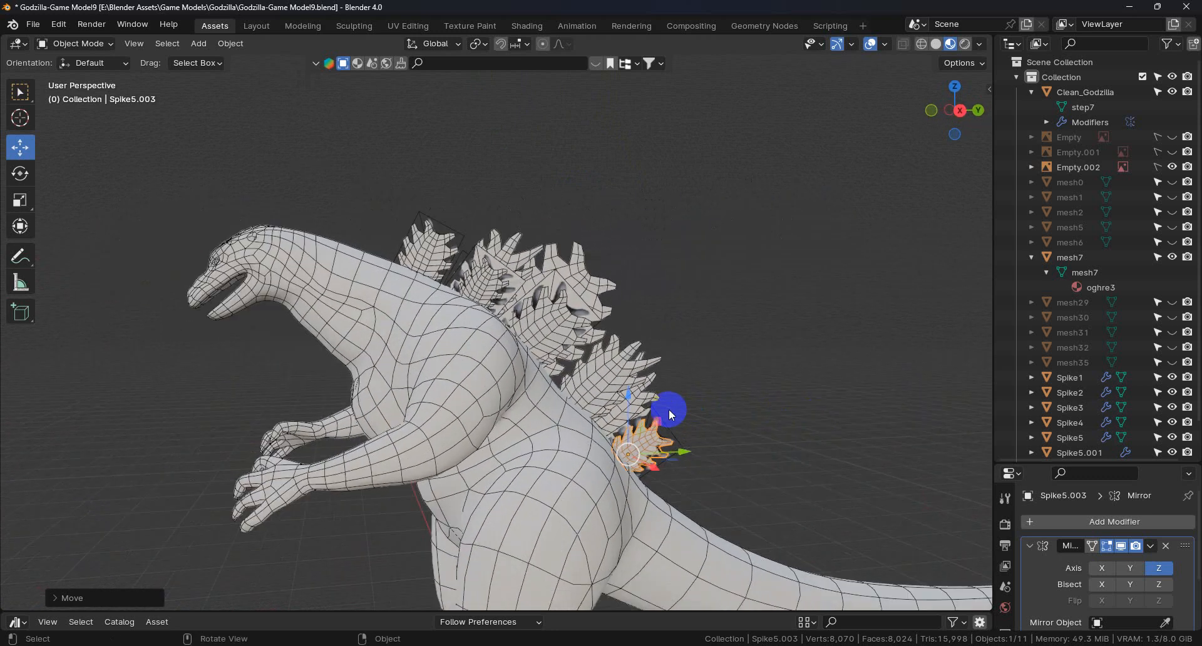
Step: Hide the Empty.002 reference image and the mesh7 reference spikes in the viewport
left_click(1172, 168)
mouse_move(716, 366)
middle_mouse_down()
mouse_move(665, 367)
mouse_move(706, 365)
middle_mouse_up()
left_click(1172, 257)
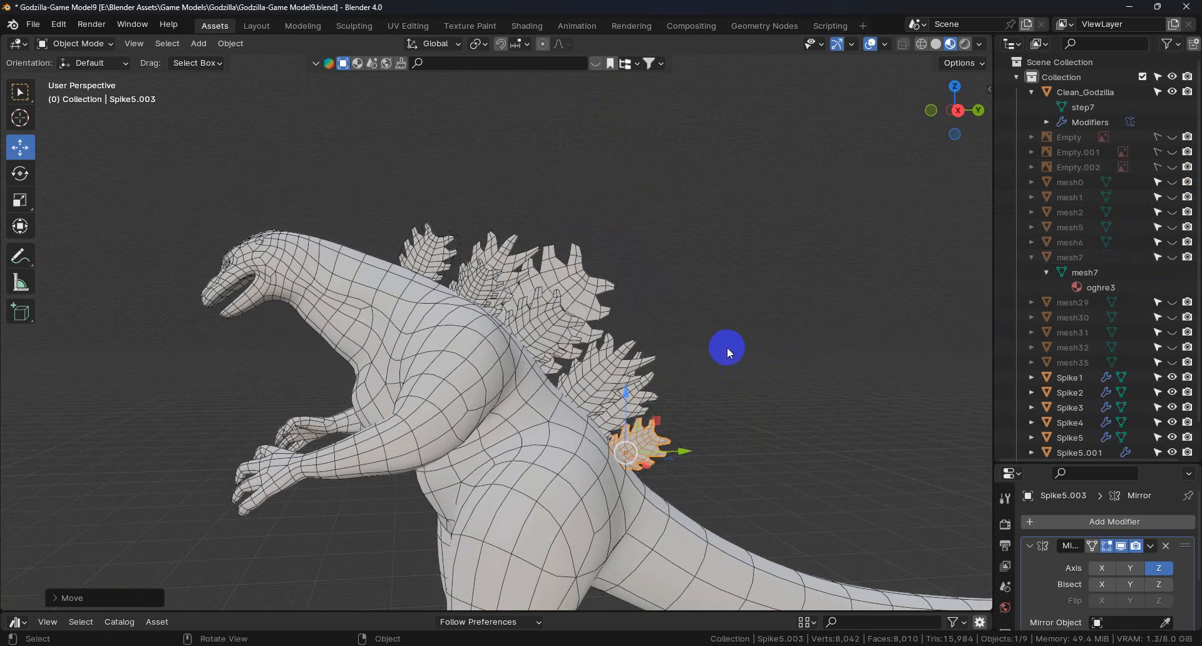